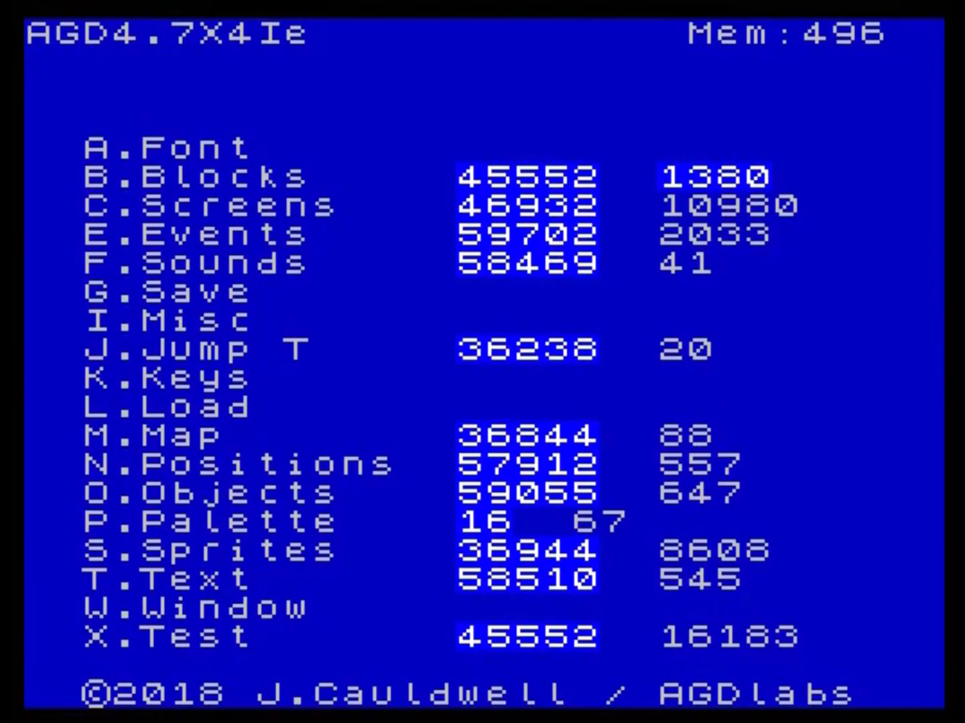
- Test-run the game with keyboard controls and guide Monty right over the blocks into the neighbouring screen
{"action": "key", "text": "x"}
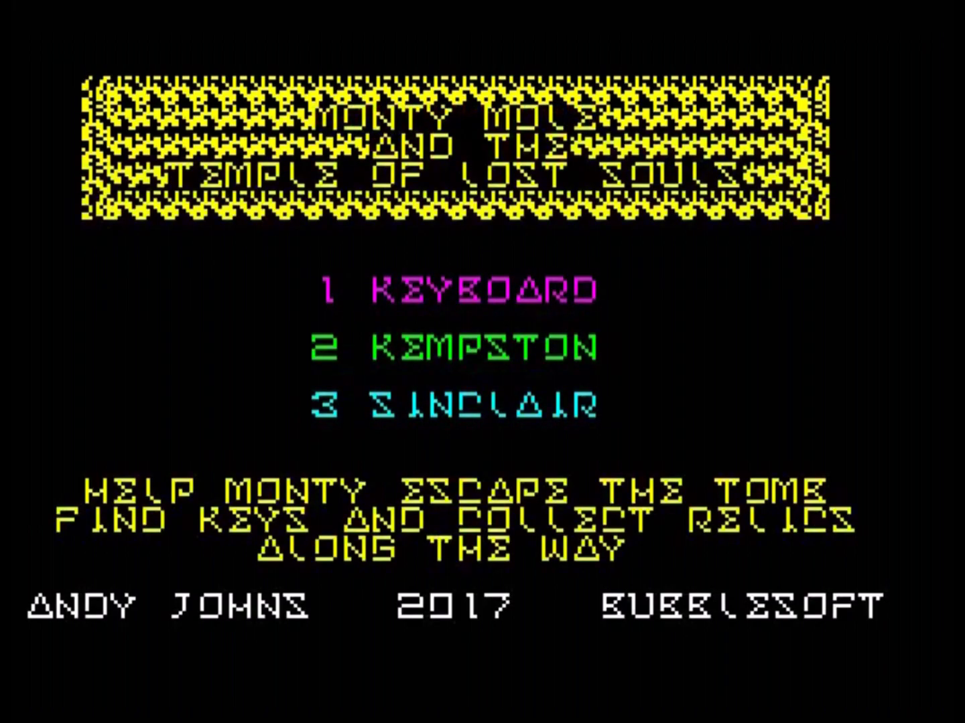
{"action": "key", "text": "1"}
{"action": "key", "text": "p"}
{"action": "key", "text": "space"}
{"action": "key", "text": "p"}
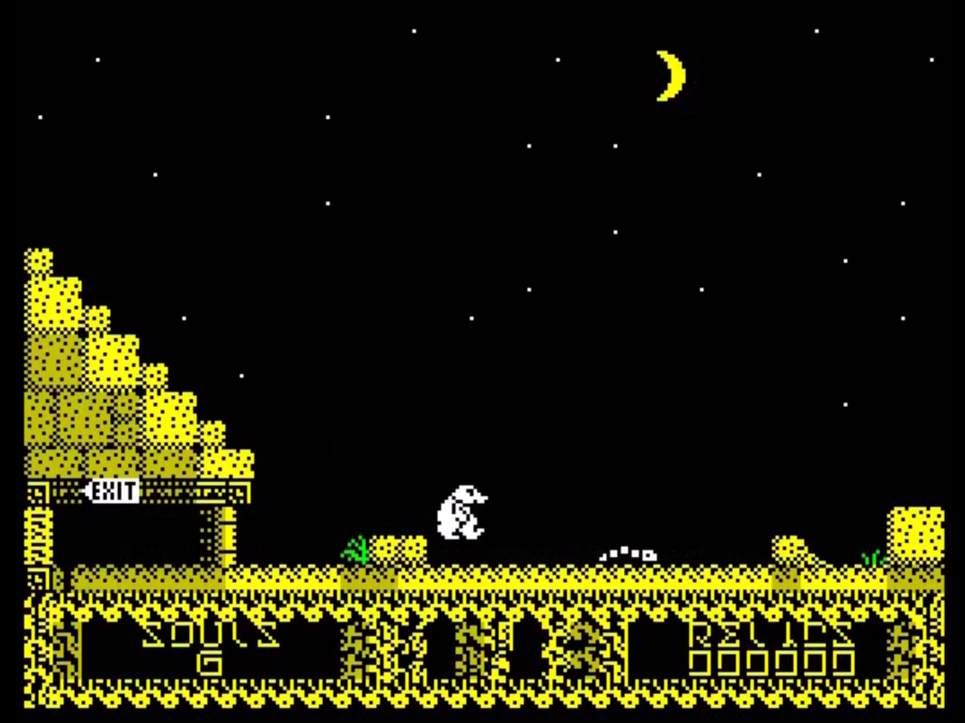
{"action": "key", "text": "p"}
{"action": "key", "text": "q"}
{"action": "key", "text": "p"}
{"action": "key", "text": "q"}
{"action": "key", "text": "q"}
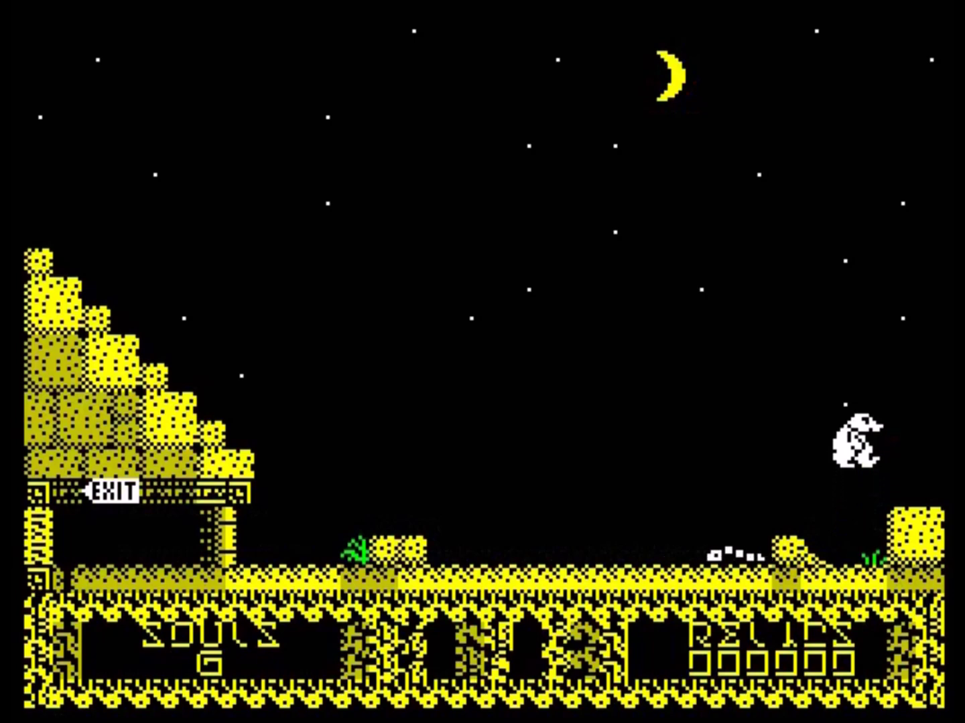
{"action": "key", "text": "p"}
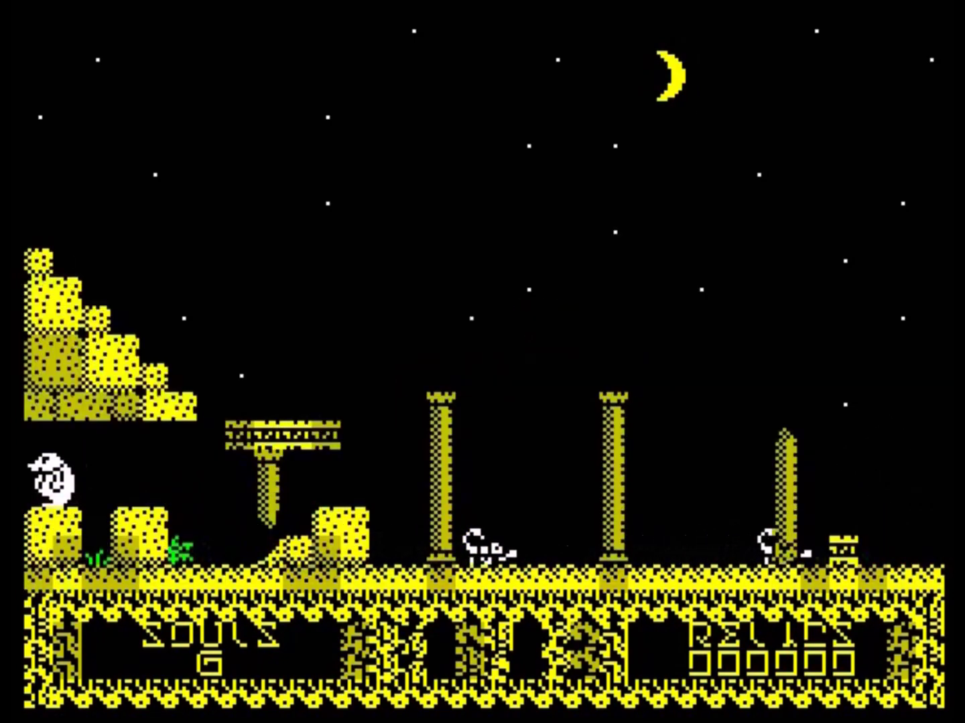
- Walk Monty back and forth across the boundary between the two screens and quit the test run
{"action": "key", "text": "o"}
{"action": "key", "text": "p"}
{"action": "key", "text": "o"}
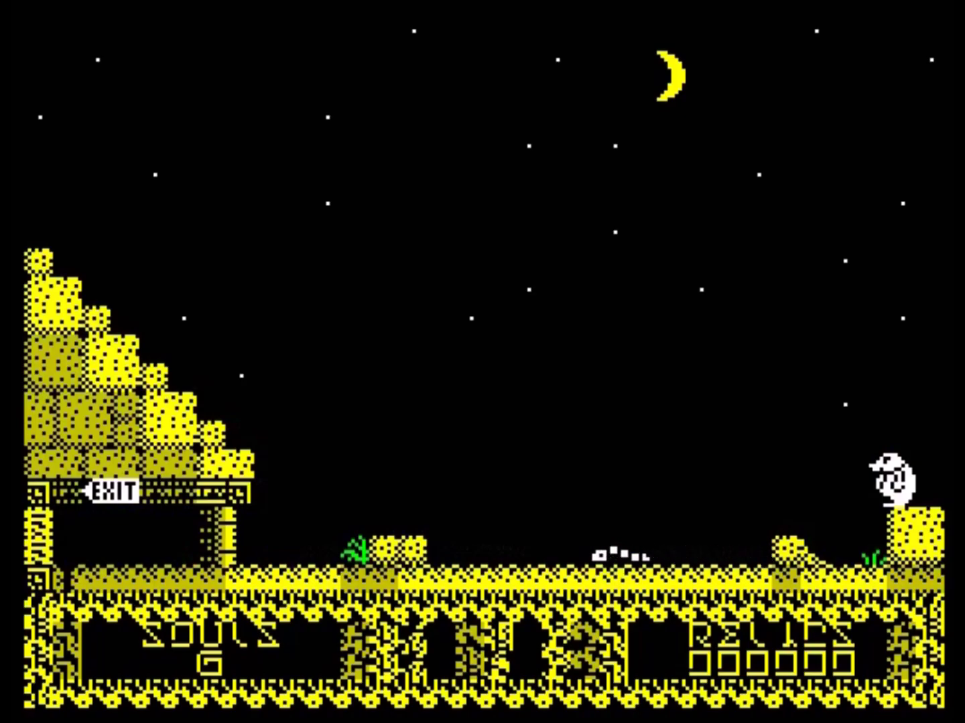
{"action": "key", "text": "Escape"}
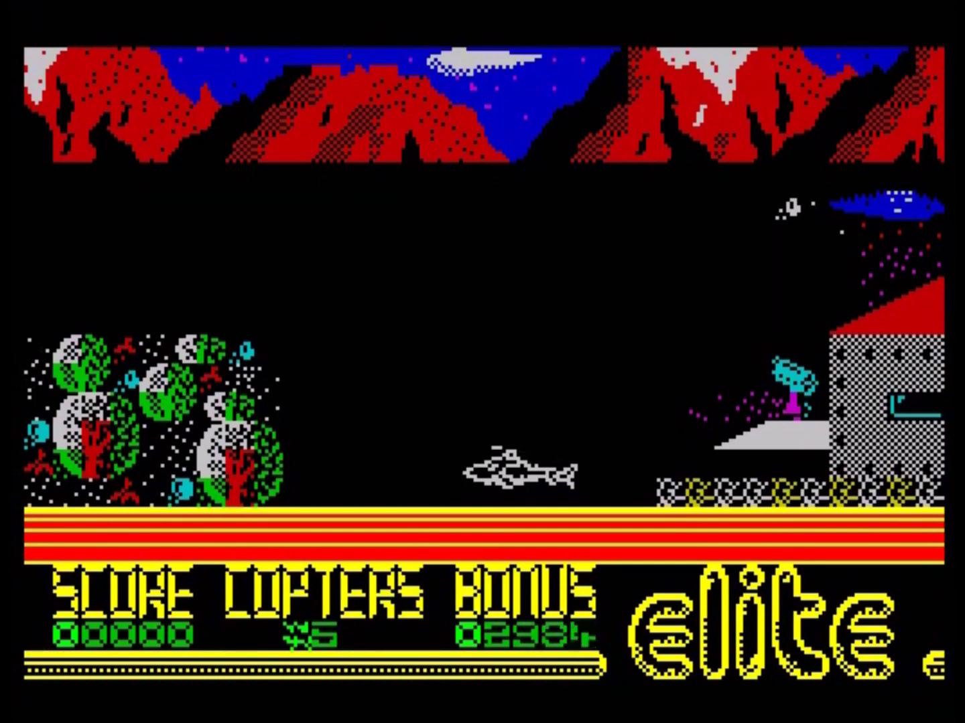
{"action": "key", "text": "Up"}
{"action": "key", "text": "Up"}
{"action": "key", "text": "Left"}
{"action": "key", "text": "p"}
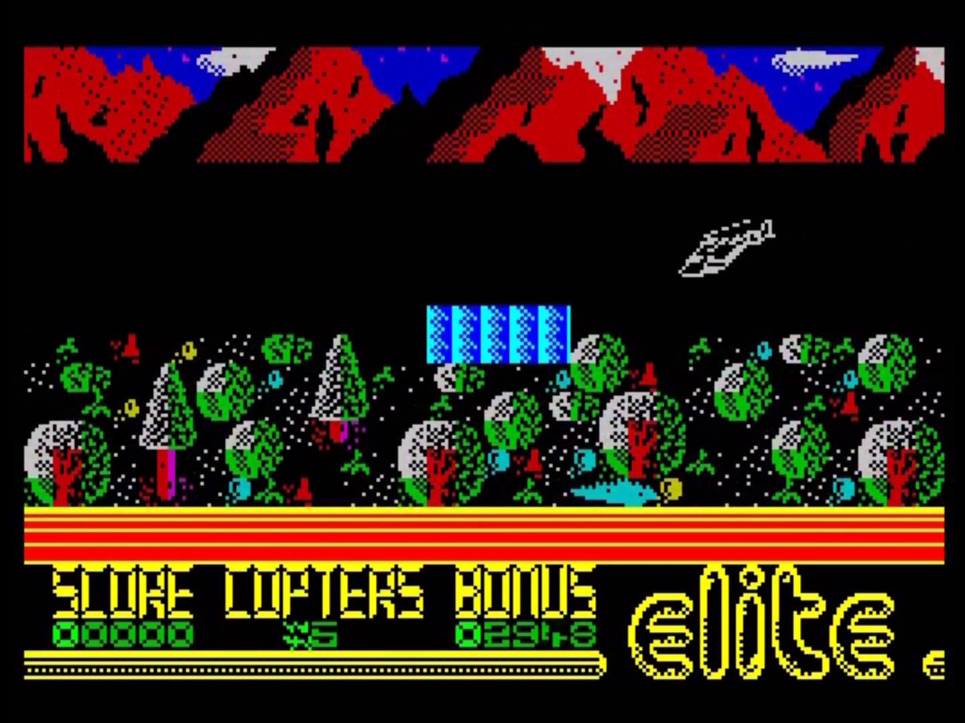
{"action": "key", "text": "Up"}
{"action": "key", "text": "Right"}
{"action": "key", "text": "Up"}
{"action": "key", "text": "Right"}
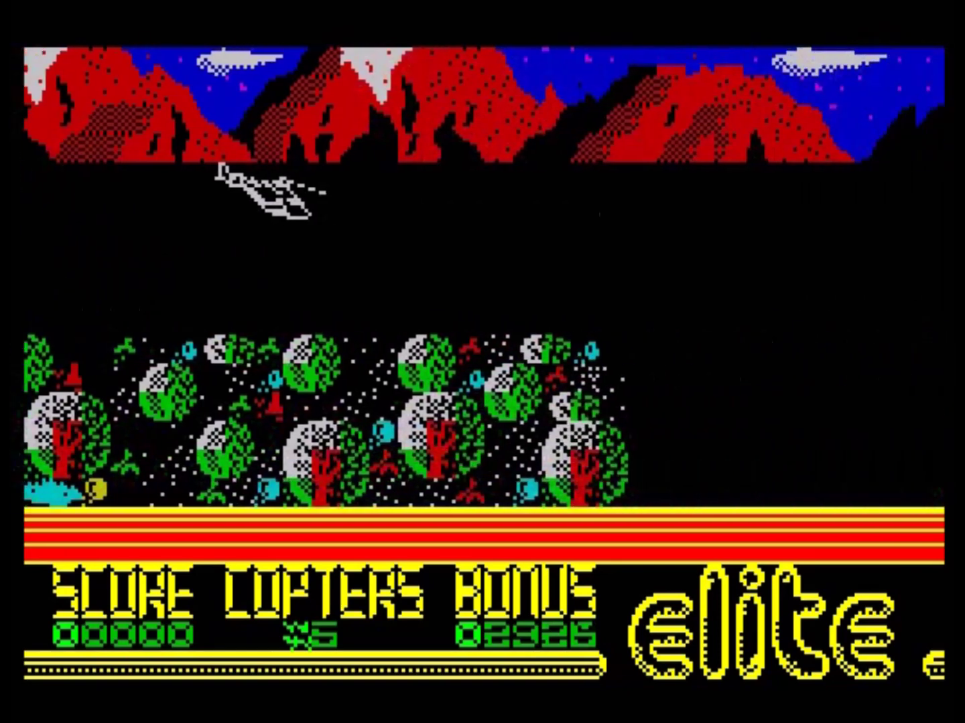
{"action": "key", "text": "Right"}
{"action": "key", "text": "Left"}
{"action": "key", "text": "Up"}
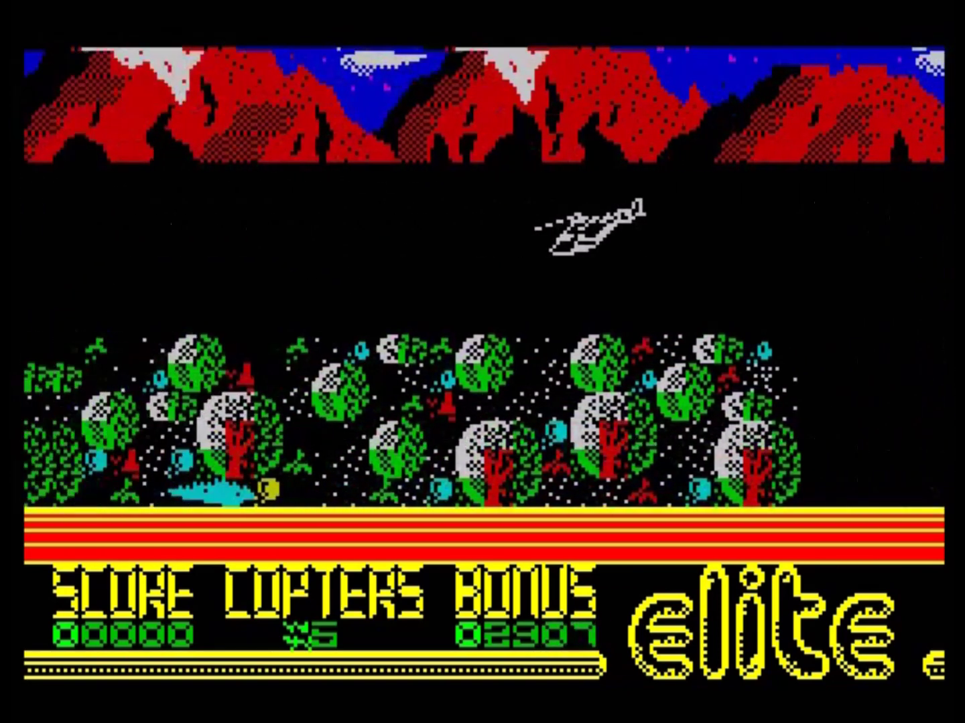
{"action": "key", "text": "o"}
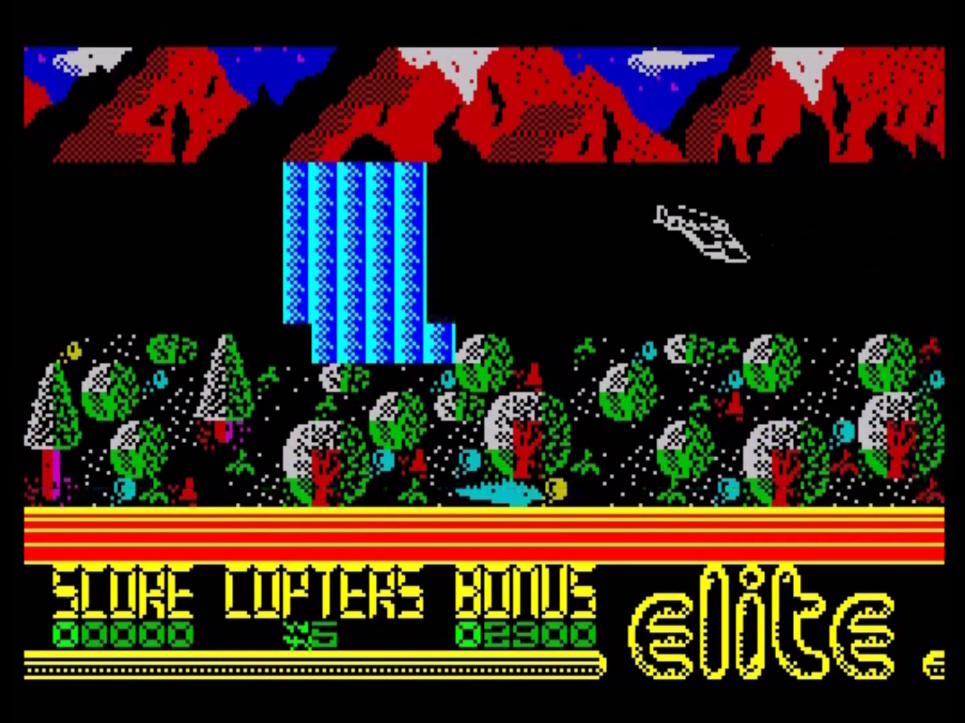
{"action": "key", "text": "Right"}
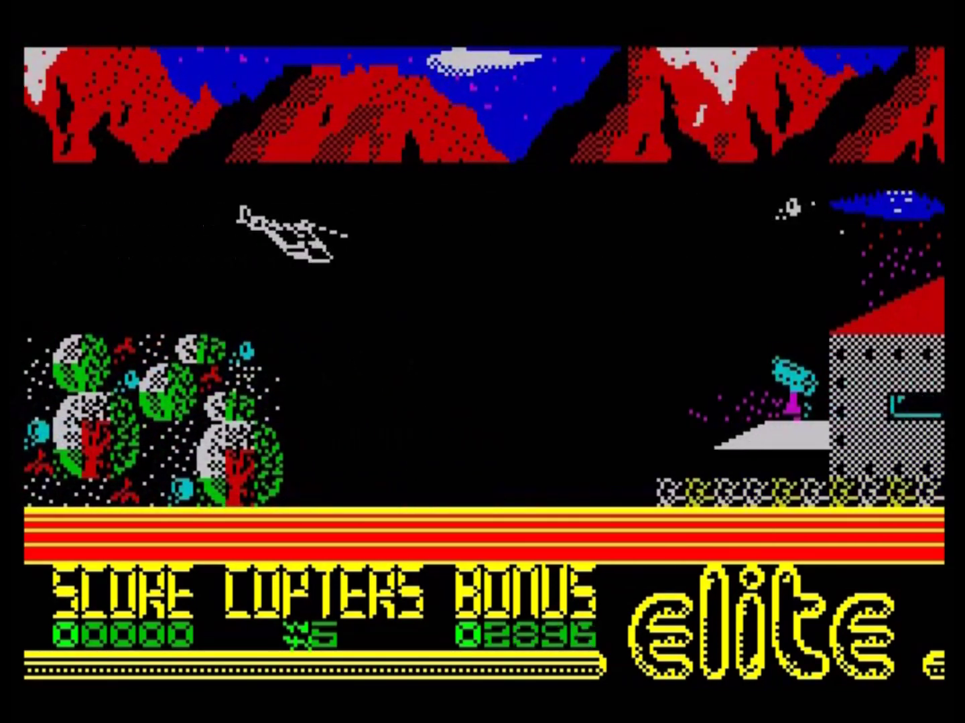
{"action": "key", "text": "Down"}
{"action": "key", "text": "Right"}
{"action": "key", "text": "Left"}
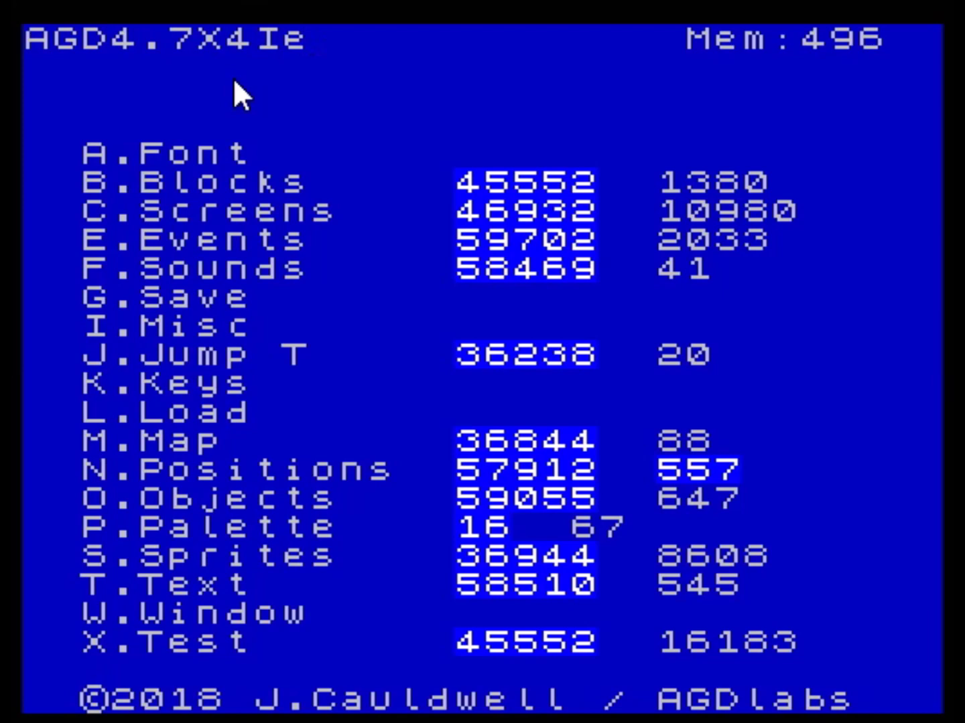
- Toggle Edit Ptrs off and back on in the Misc settings and return to the main menu
{"action": "key", "text": "i"}
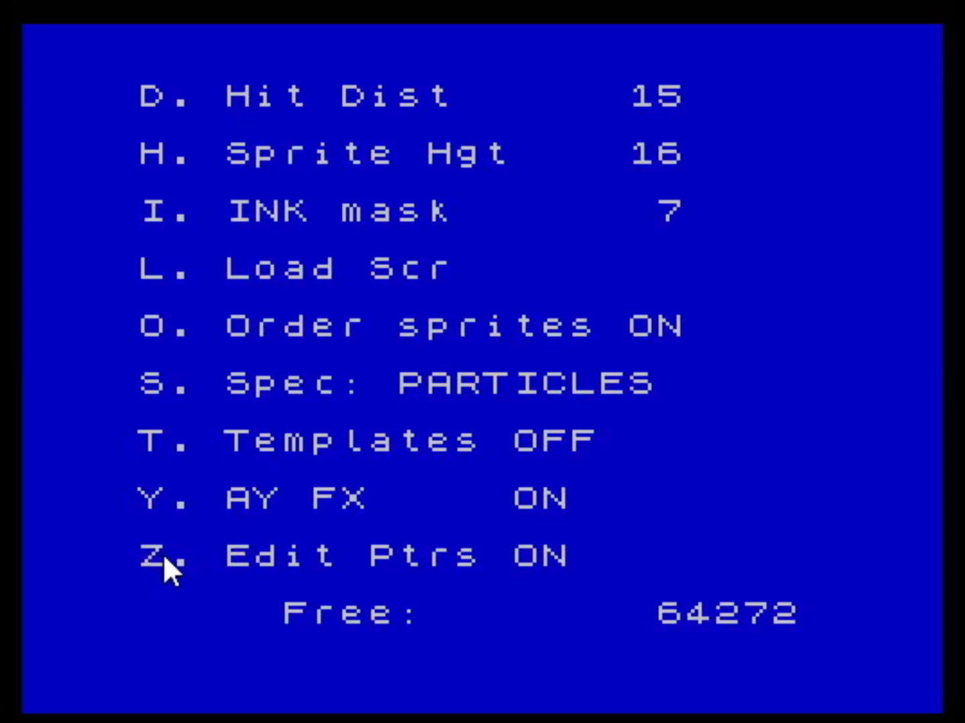
{"action": "key", "text": "z"}
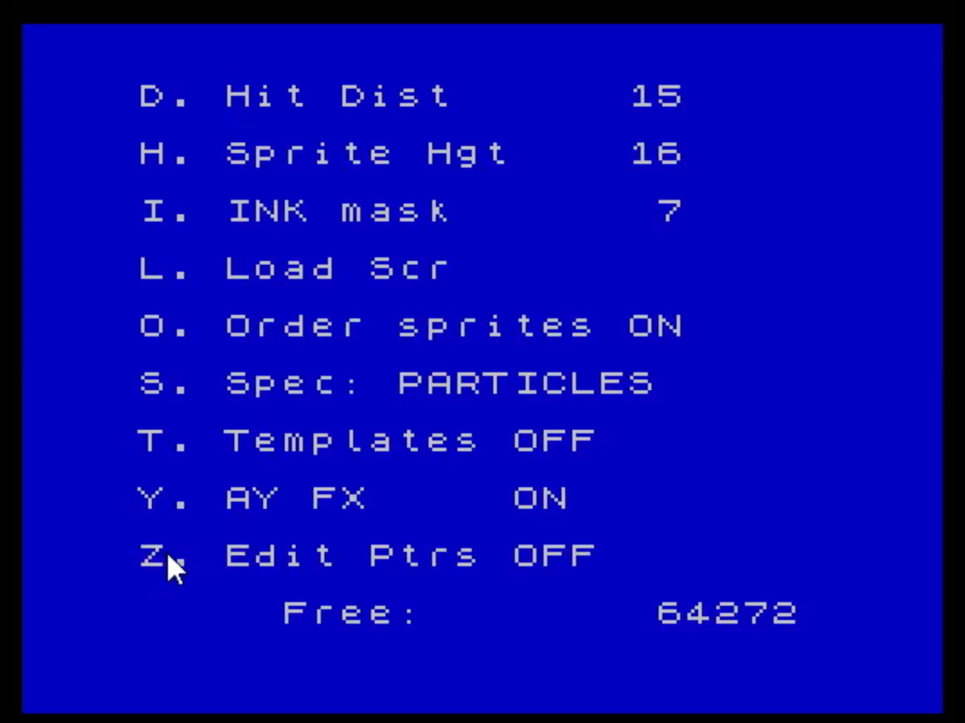
{"action": "key", "text": "z"}
{"action": "key", "text": "Return"}
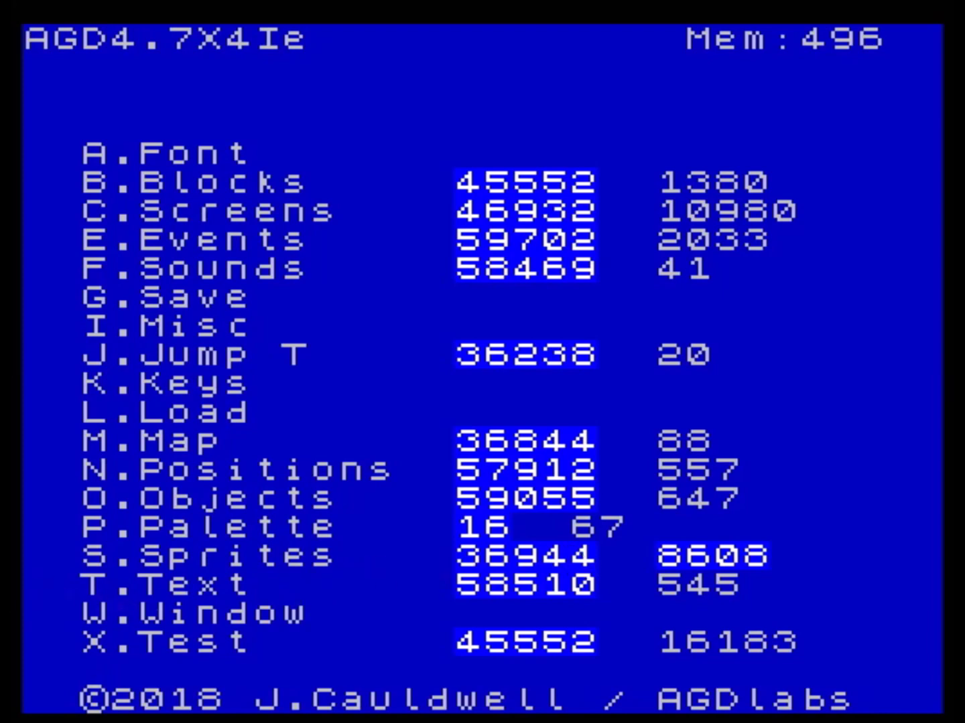
- Move the Sprites data pointer up to address 37344 to free memory below the sprites
{"action": "key", "text": "u"}
{"action": "key", "text": "u"}
{"action": "key", "text": "u"}
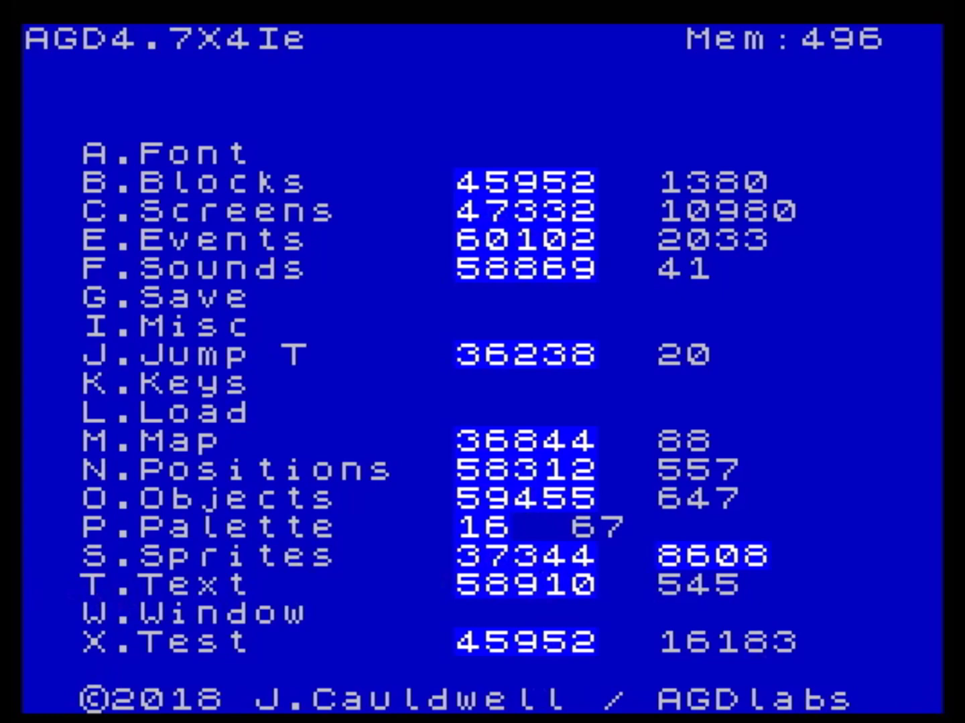
- Examine Screen2 in the Screens editor to check that its layout is intact, and return to the main menu
{"action": "key", "text": "c"}
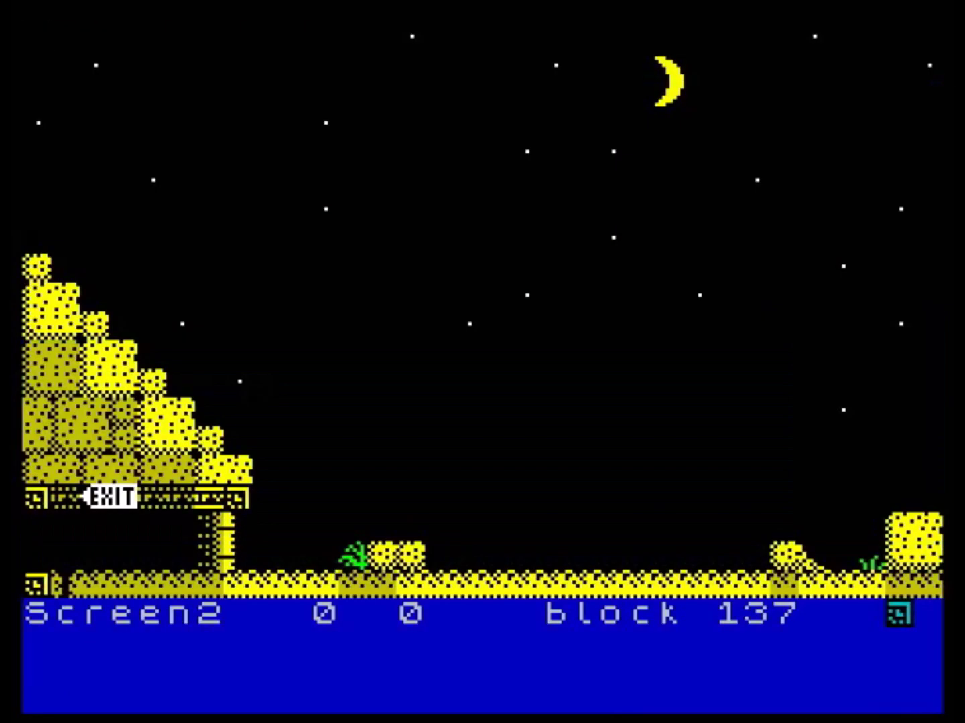
{"action": "key", "text": "period"}
{"action": "key", "text": "comma"}
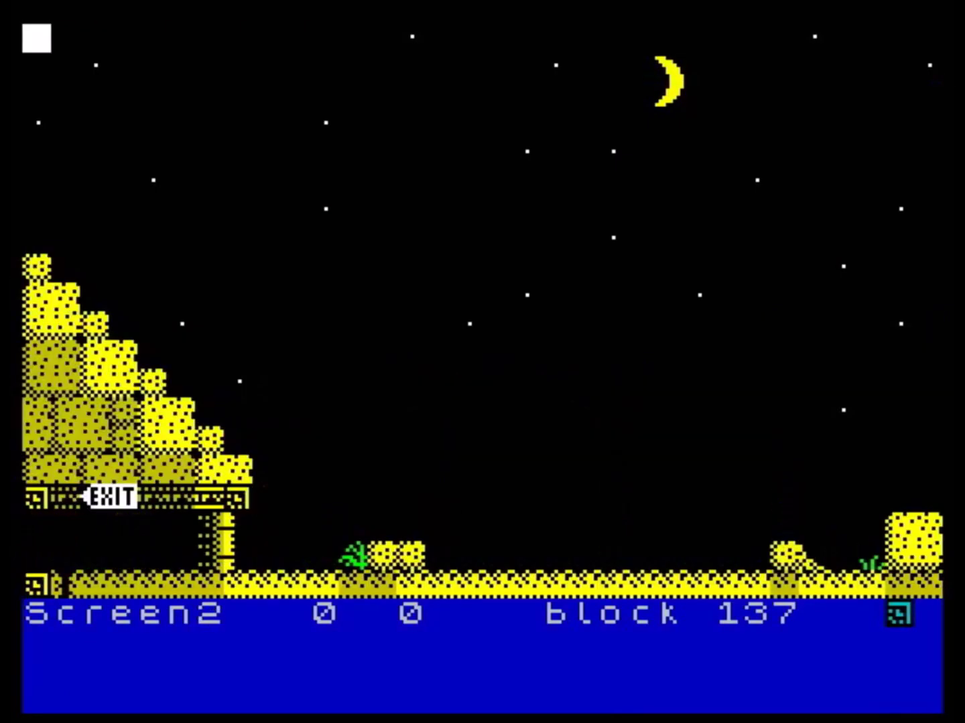
{"action": "key", "text": "x"}
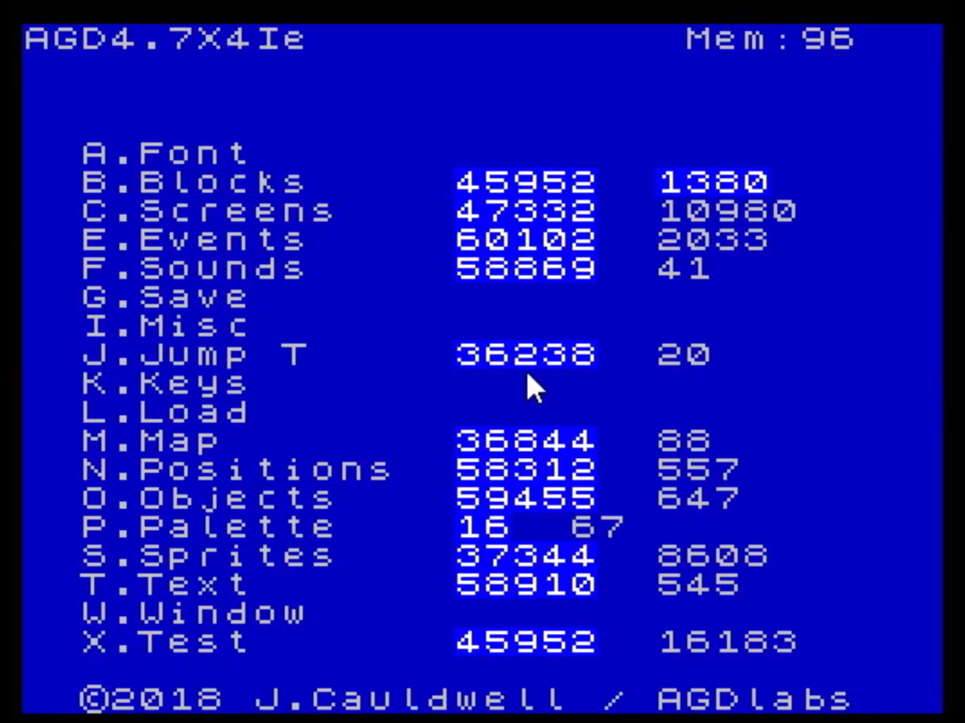
- Test-run the game with keyboard controls, taking Monty into the next screen and back, and quit the test
{"action": "key", "text": "x"}
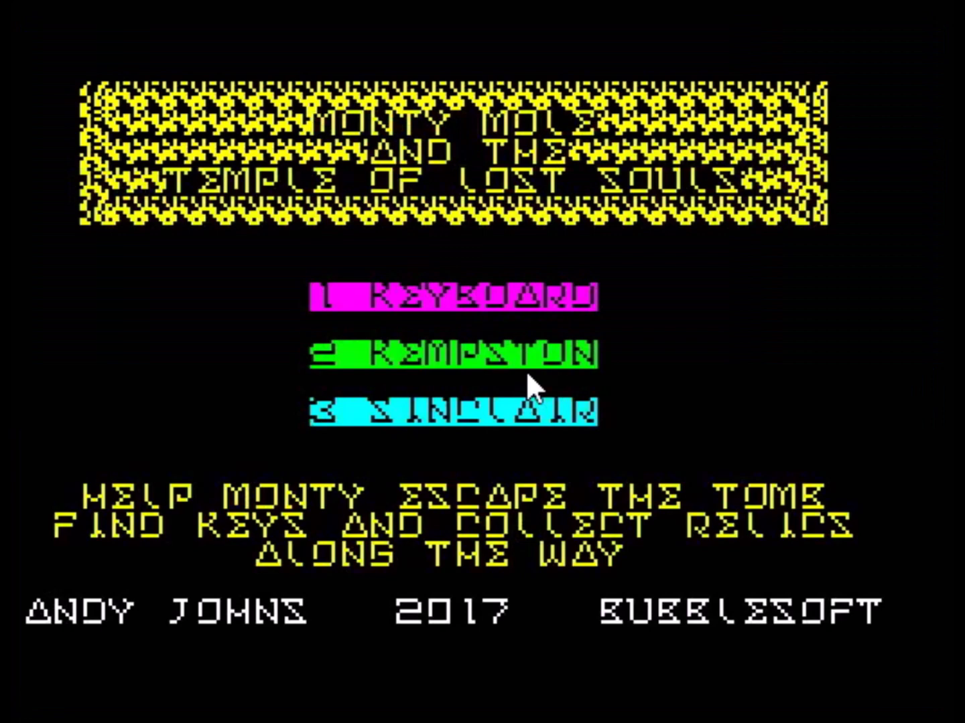
{"action": "key", "text": "1"}
{"action": "key", "text": "Right"}
{"action": "key", "text": "Up"}
{"action": "key", "text": "Right"}
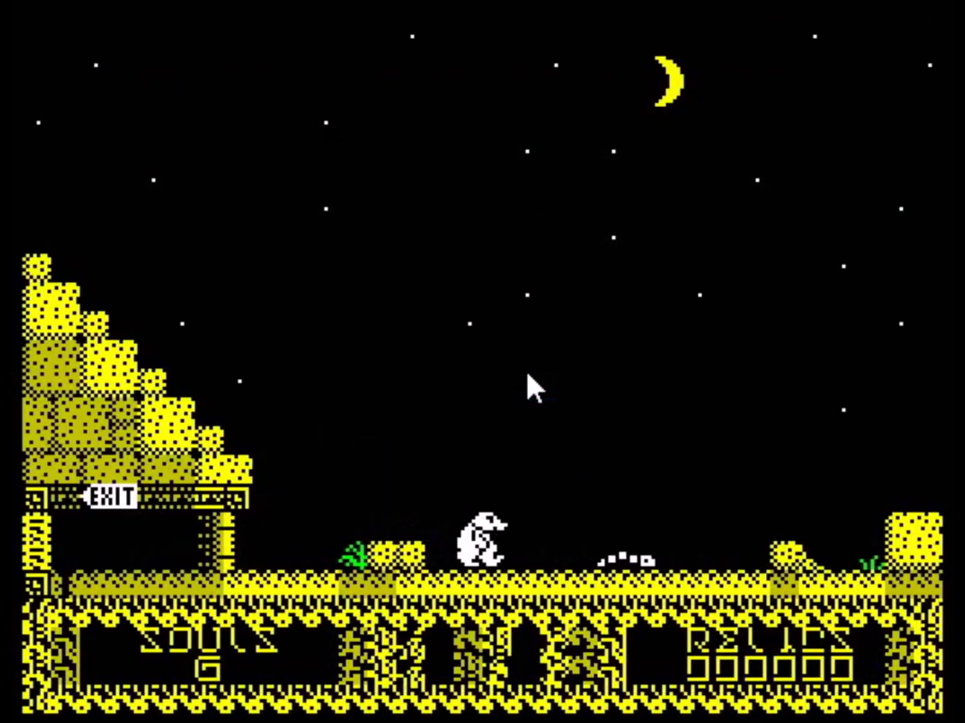
{"action": "key", "text": "Up"}
{"action": "key", "text": "Right"}
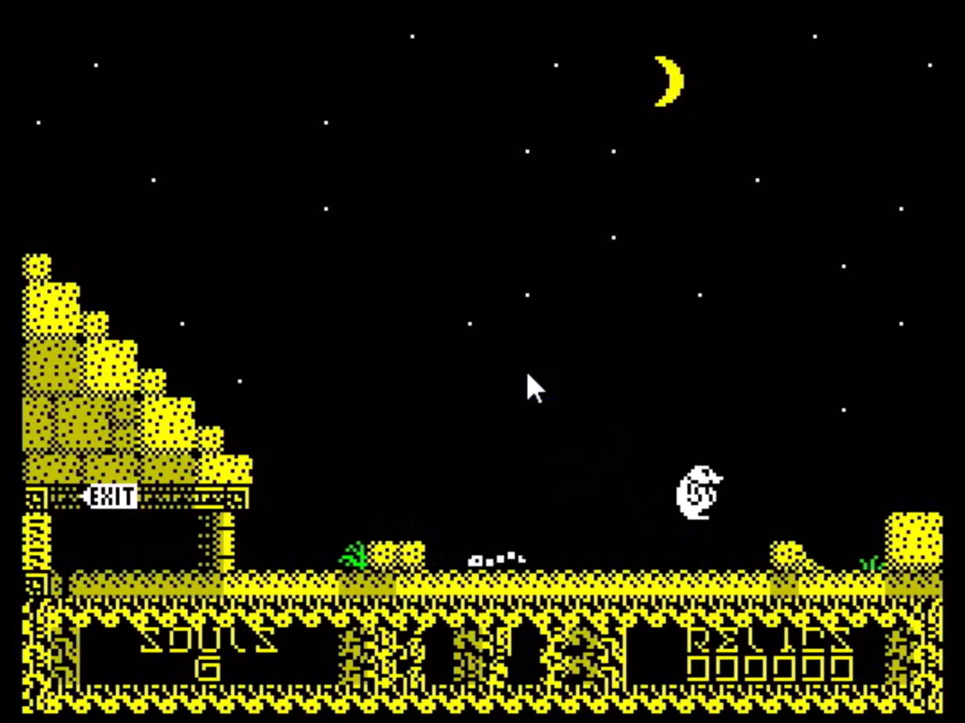
{"action": "key", "text": "Up"}
{"action": "key", "text": "Right"}
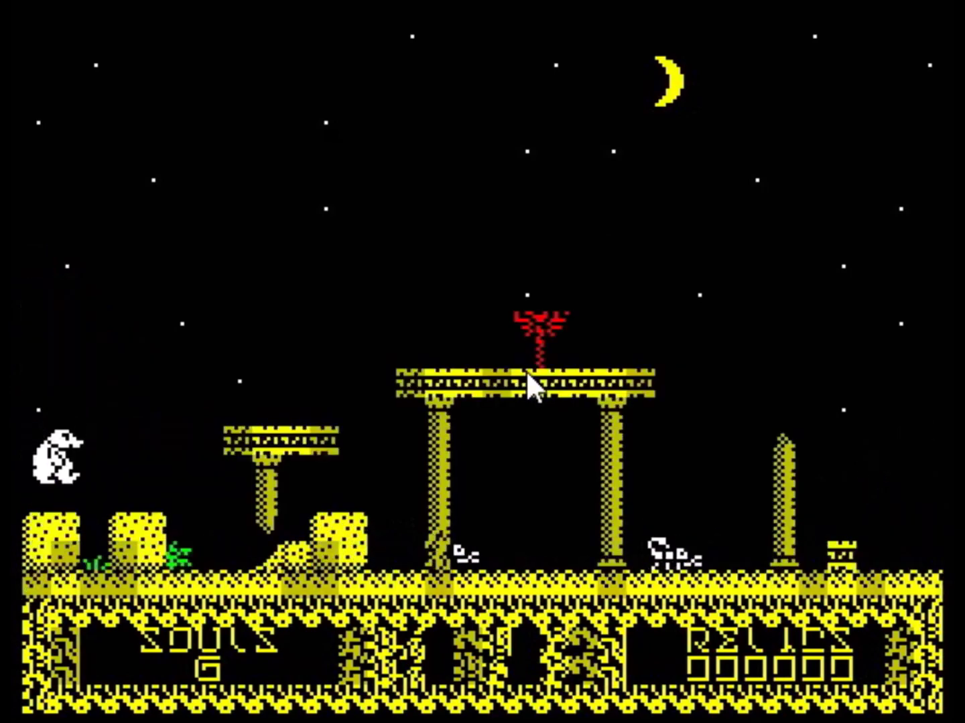
{"action": "key", "text": "Left"}
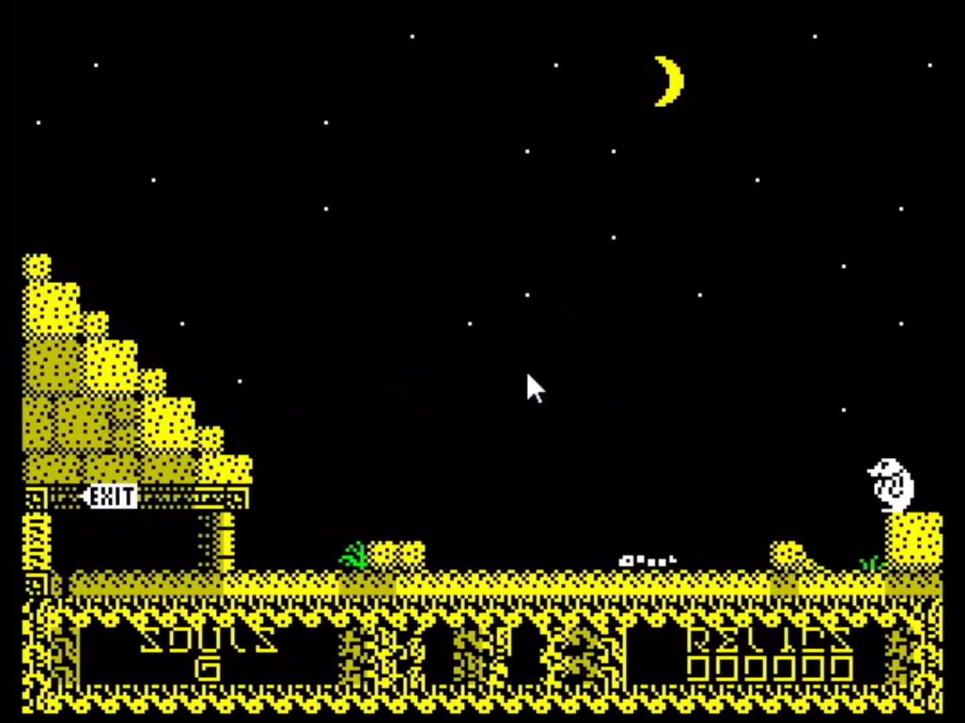
{"action": "key", "text": "Escape"}
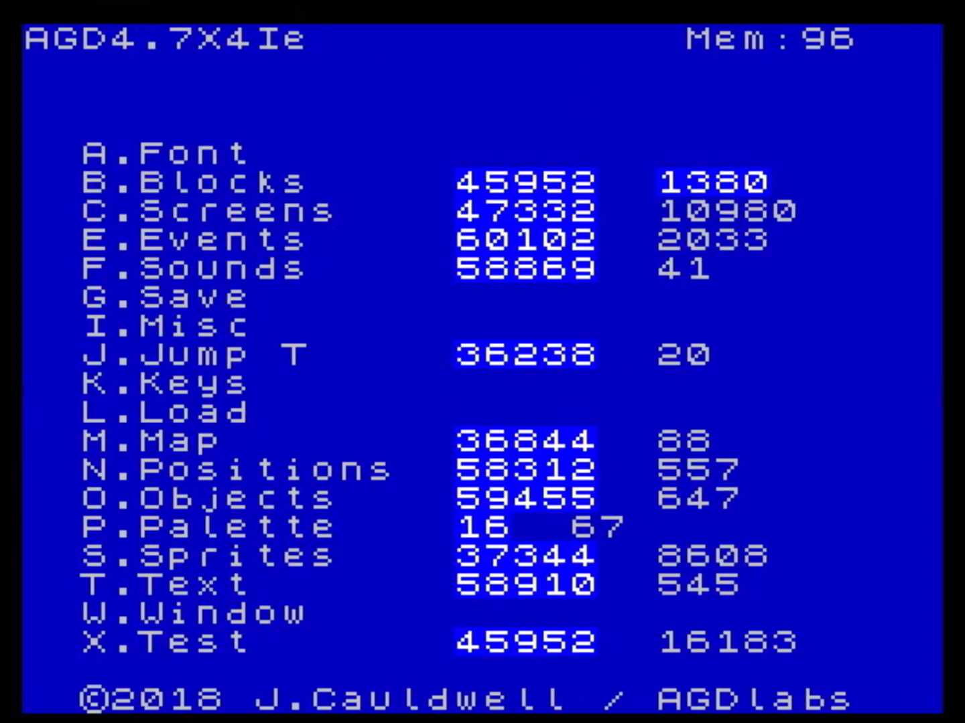
- Load the binary file 36944_screen_magic.bin from the ASM folder into memory at start address 36944
{"action": "key", "text": "alt+f"}
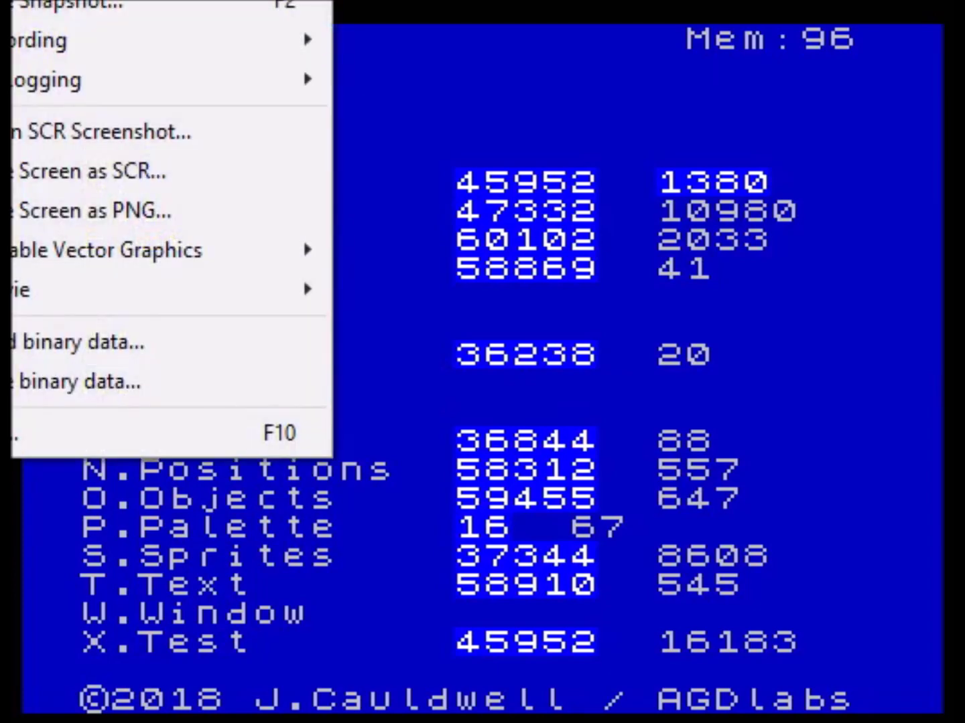
{"action": "left_click", "coordinate": [175, 333]}
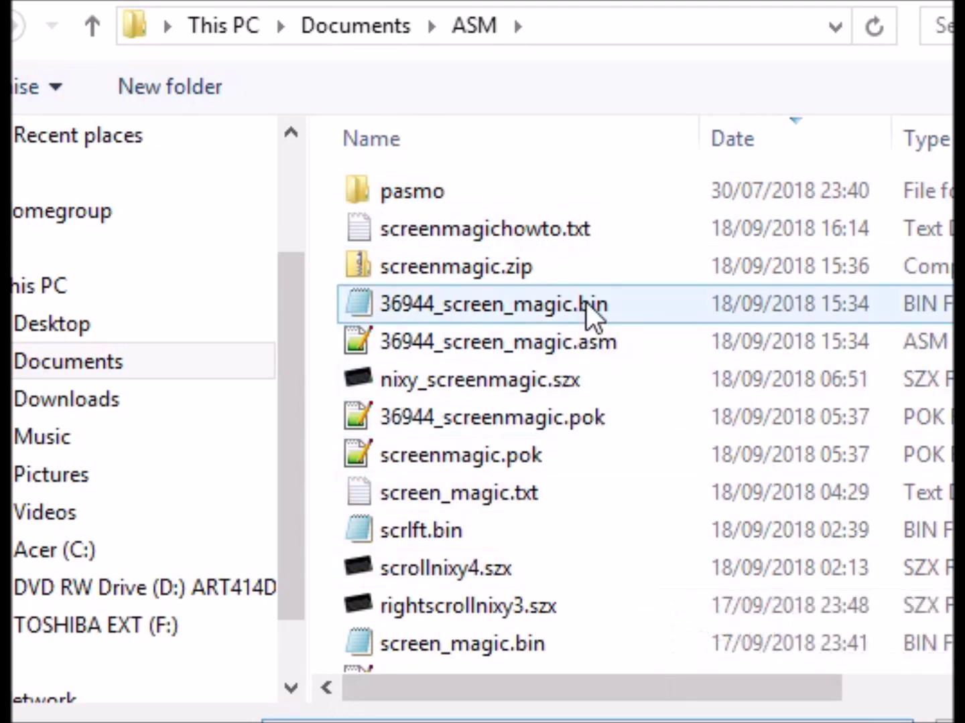
{"action": "left_click", "coordinate": [587, 302]}
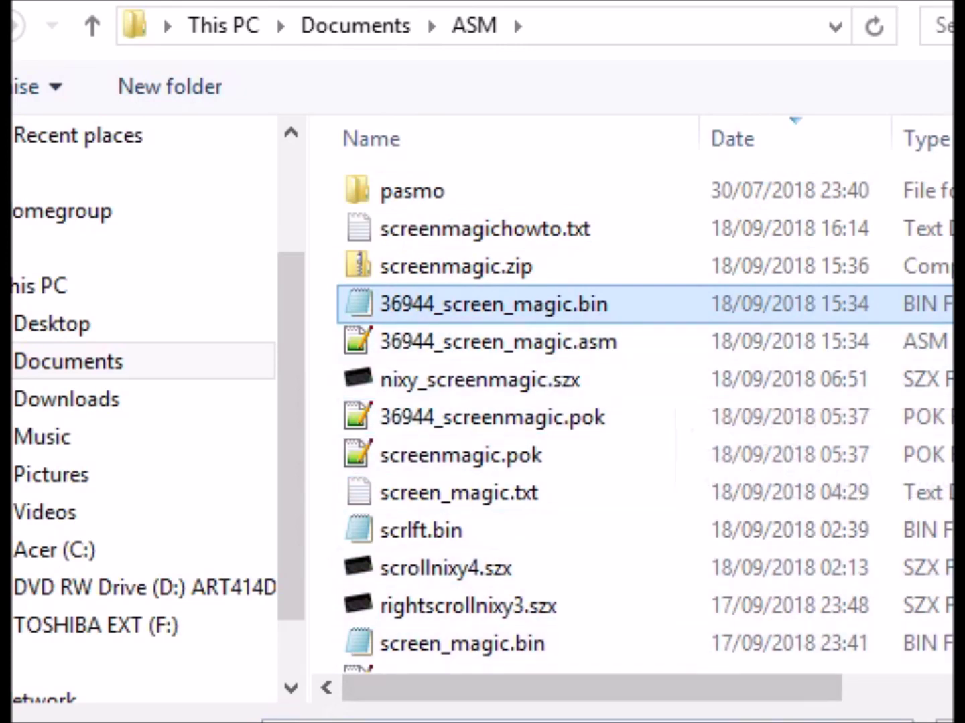
{"action": "key", "text": "Return"}
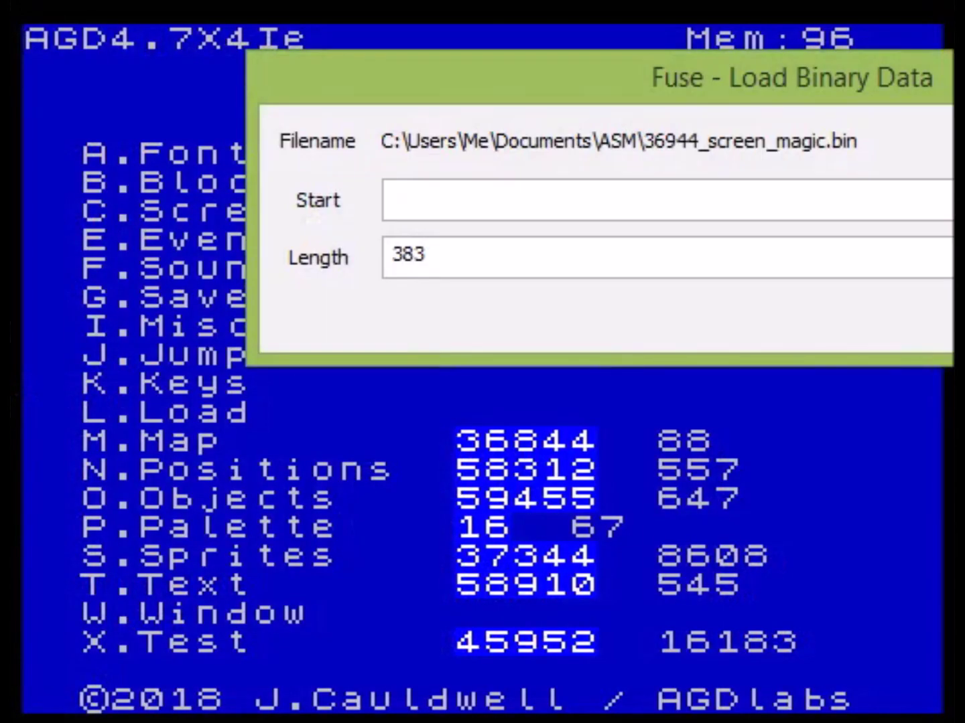
{"action": "left_click", "coordinate": [474, 205]}
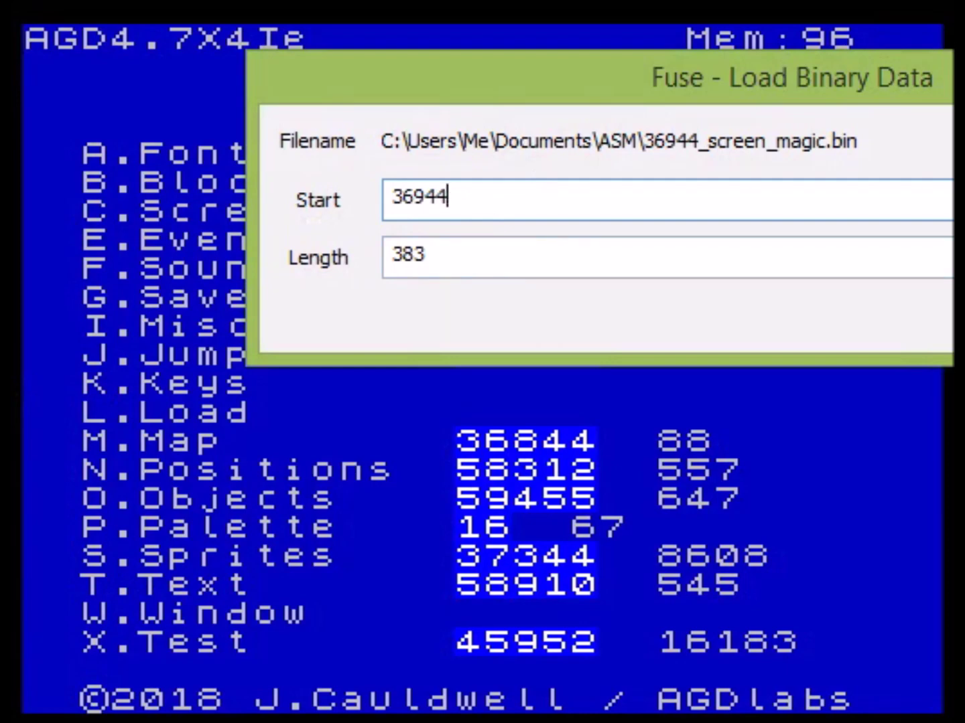
{"action": "key", "text": "Return"}
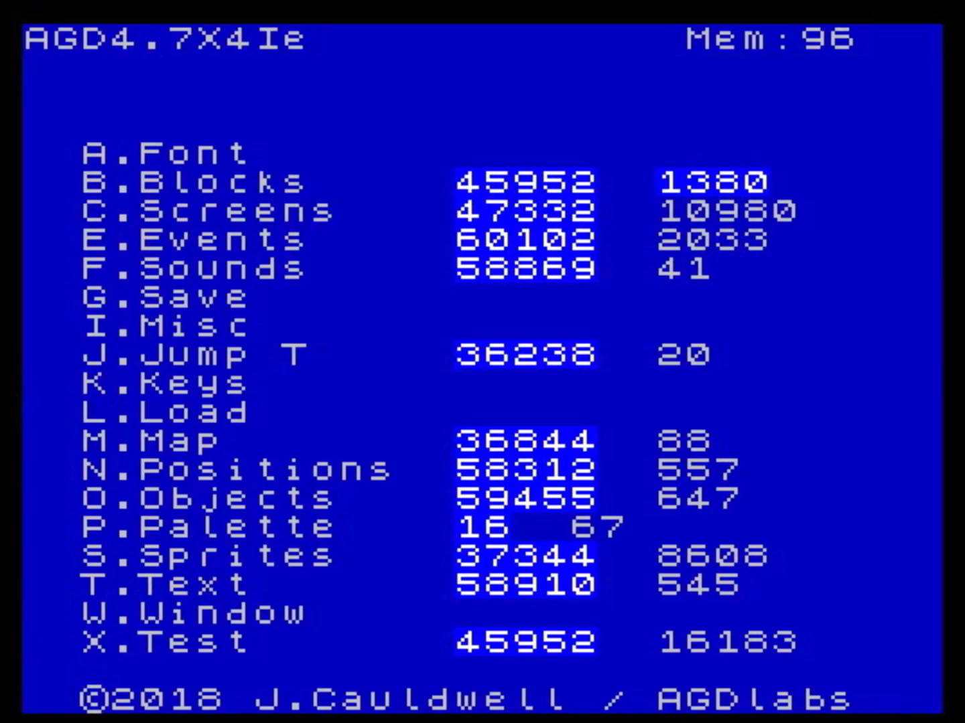
- Open the poke file 36944_screenmagic.pok from the ASM folder in the emulator
{"action": "key", "text": "alt+f"}
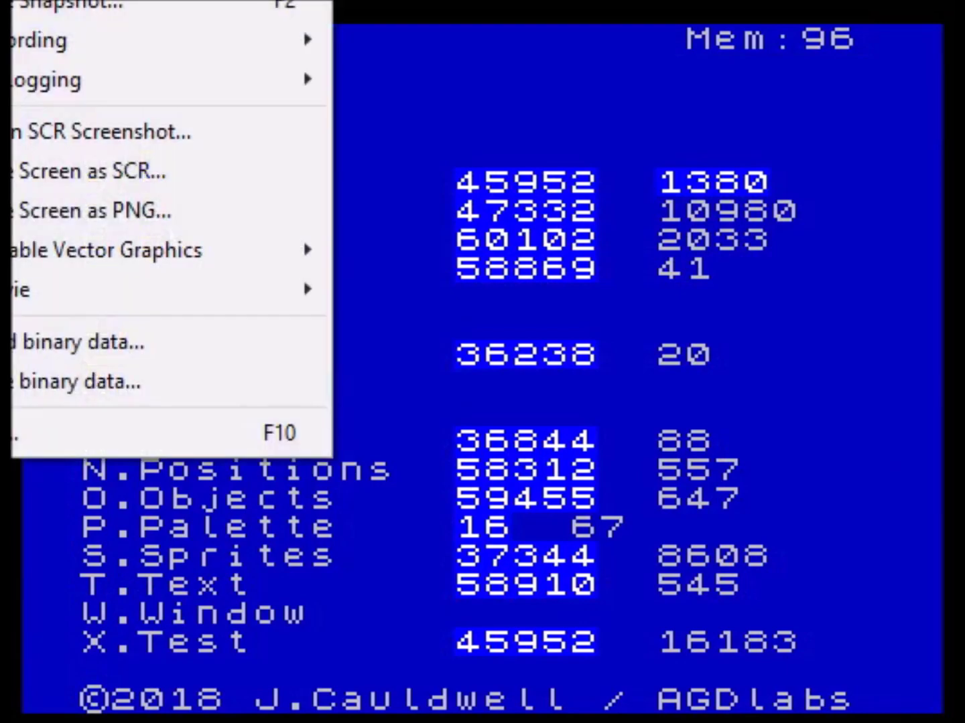
{"action": "key", "text": "Escape"}
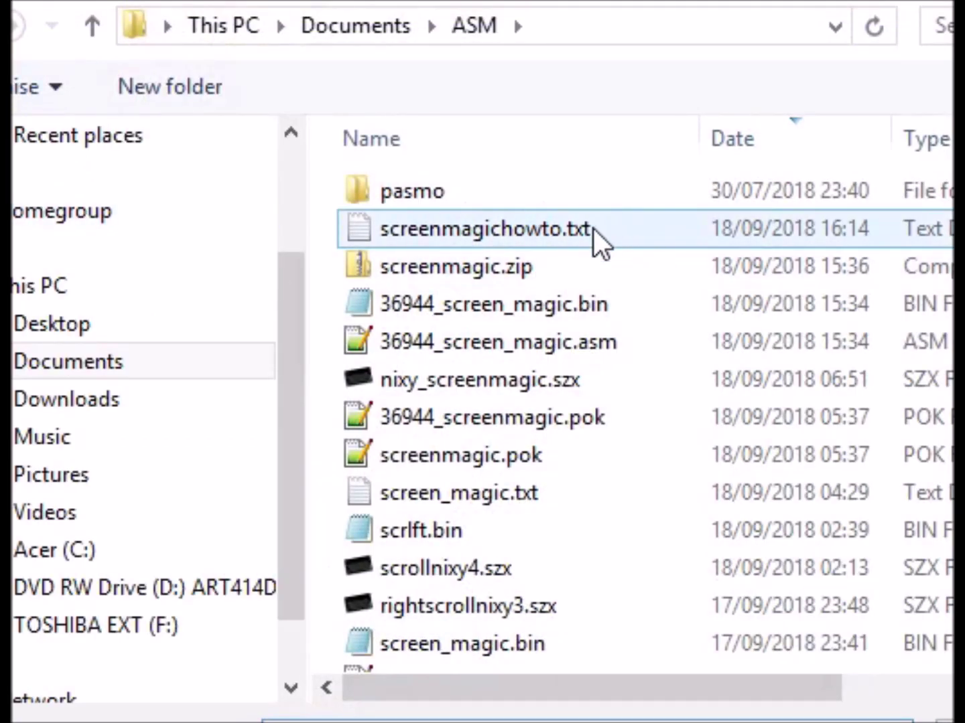
{"action": "left_click", "coordinate": [509, 427]}
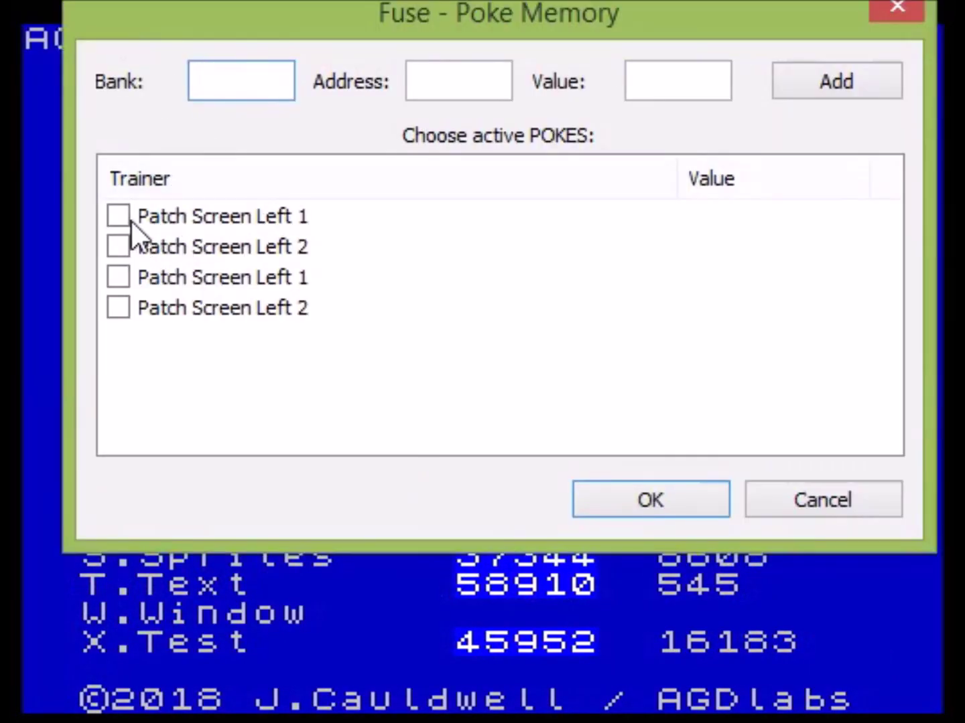
- Activate all four Patch Screen pokes and apply them to memory
{"action": "left_click", "coordinate": [132, 221]}
{"action": "left_click", "coordinate": [128, 251]}
{"action": "left_click", "coordinate": [123, 280]}
{"action": "left_click", "coordinate": [126, 310]}
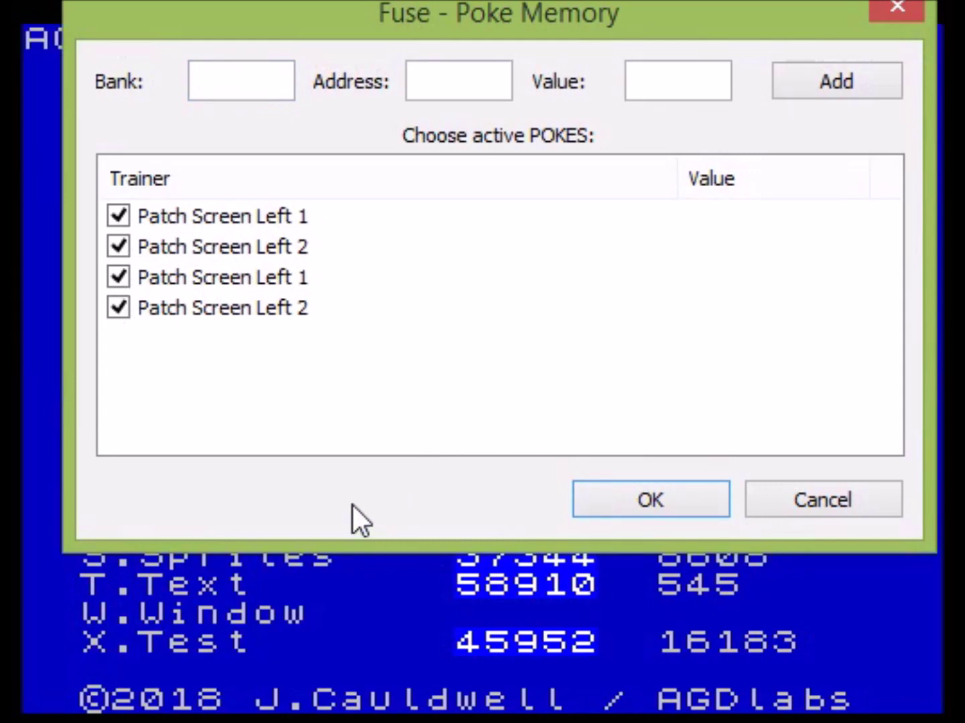
{"action": "left_click", "coordinate": [642, 502]}
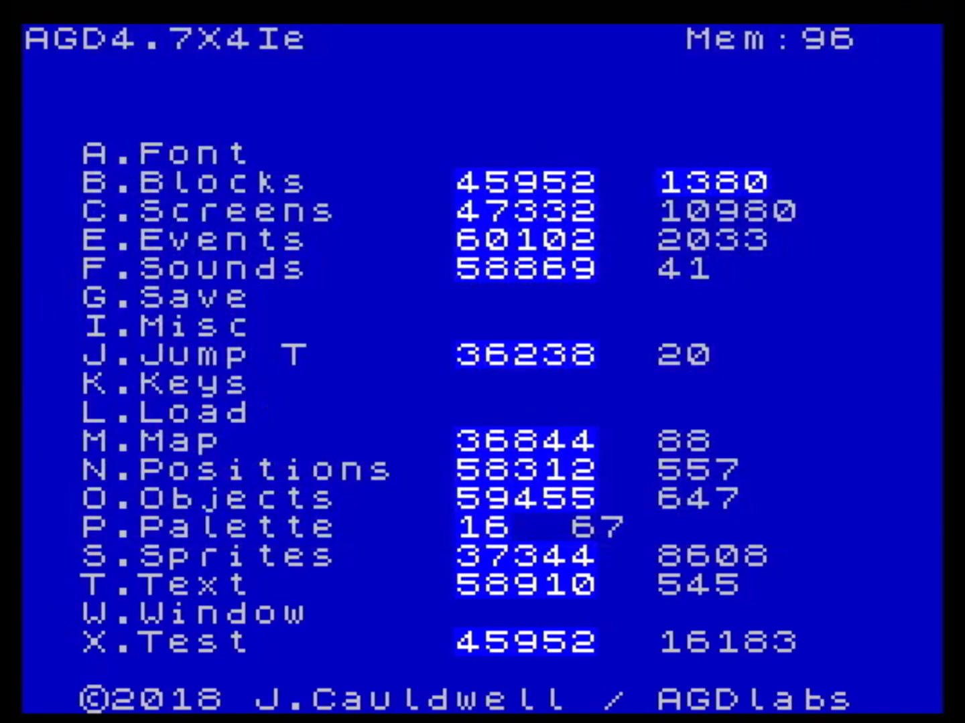
- Examine the event code with the SCRGT and SCLFT screen-change conditions in the Events editor, and return to the main menu
{"action": "key", "text": "e"}
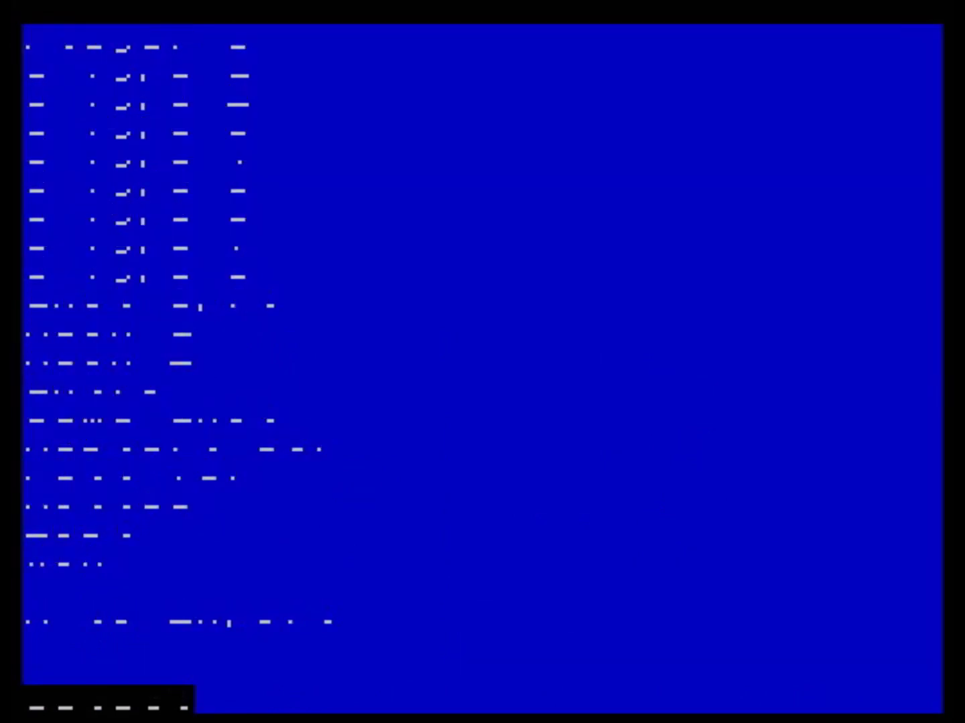
{"action": "key", "text": "Return"}
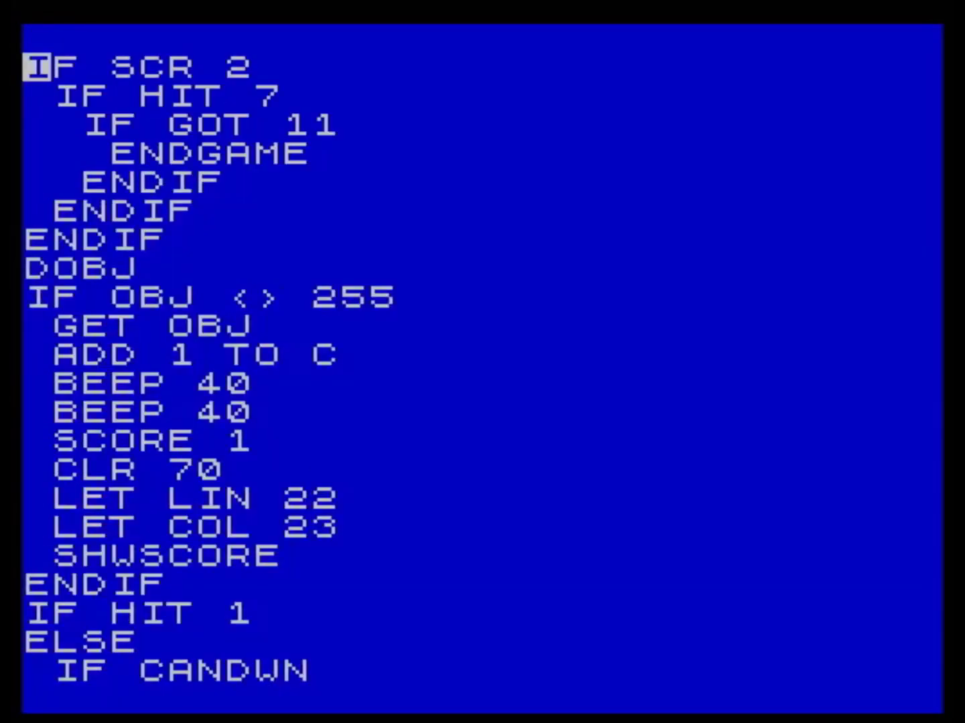
{"action": "key", "text": "Down"}
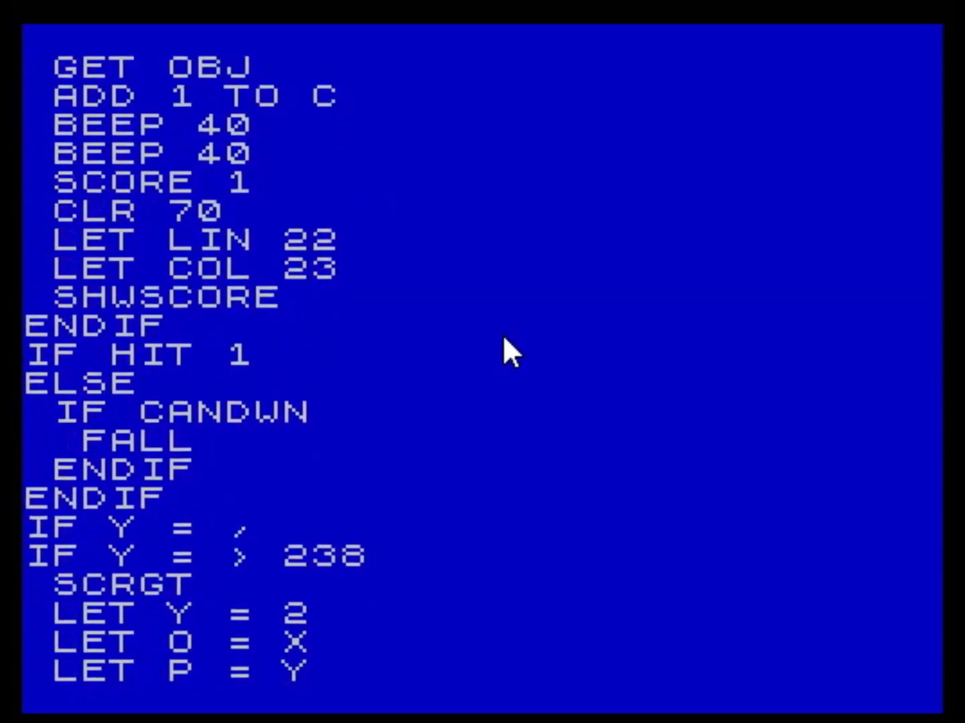
{"action": "key", "text": "Down"}
{"action": "key", "text": "Down"}
{"action": "key", "text": "Down"}
{"action": "key", "text": "Down"}
{"action": "key", "text": "Down"}
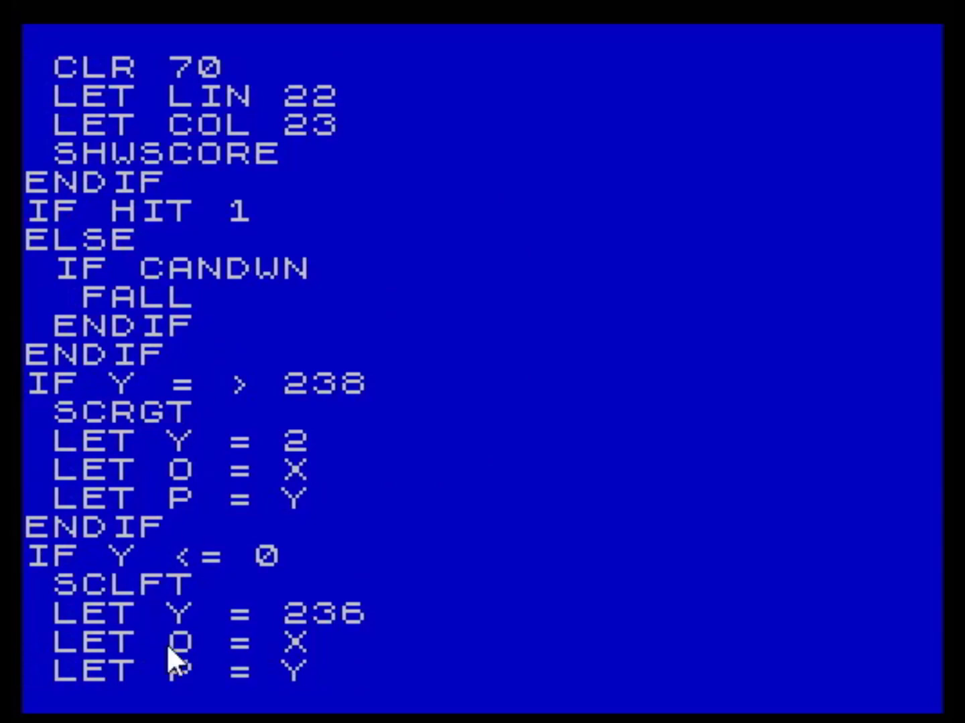
{"action": "key", "text": "Up"}
{"action": "key", "text": "Up"}
{"action": "key", "text": "Up"}
{"action": "key", "text": "Up"}
{"action": "key", "text": "Up"}
{"action": "key", "text": "Up"}
{"action": "key", "text": "Up"}
{"action": "key", "text": "Up"}
{"action": "key", "text": "Up"}
{"action": "key", "text": "Up"}
{"action": "key", "text": "Up"}
{"action": "key", "text": "Up"}
{"action": "key", "text": "Up"}
{"action": "key", "text": "Up"}
{"action": "key", "text": "Up"}
{"action": "key", "text": "Up"}
{"action": "key", "text": "Up"}
{"action": "key", "text": "Up"}
{"action": "key", "text": "Up"}
{"action": "key", "text": "Up"}
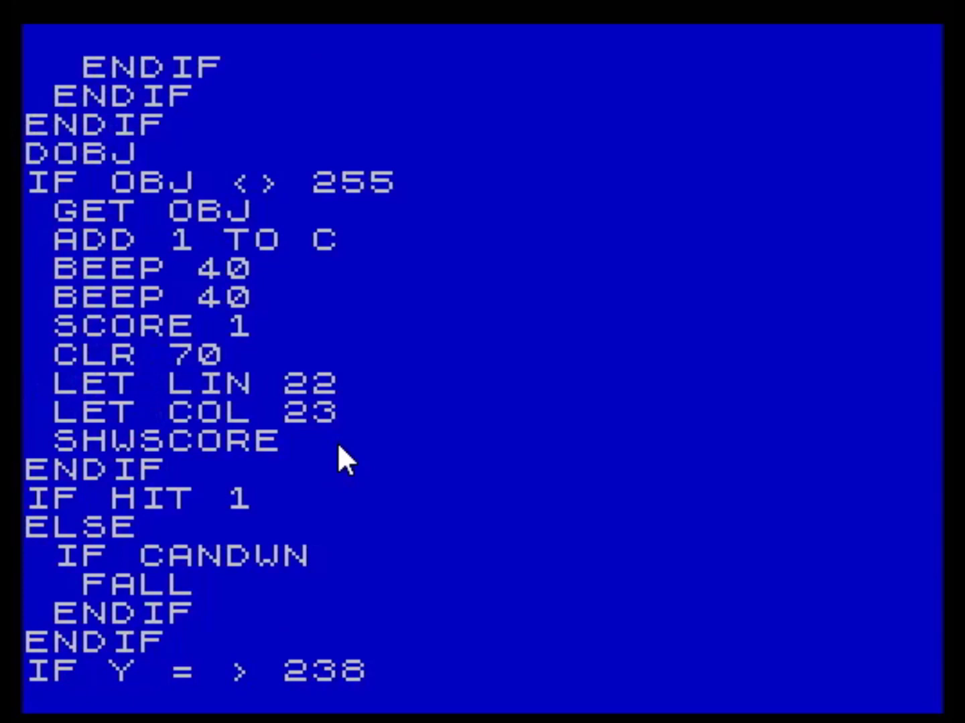
{"action": "key", "text": "Escape"}
{"action": "key", "text": "Escape"}
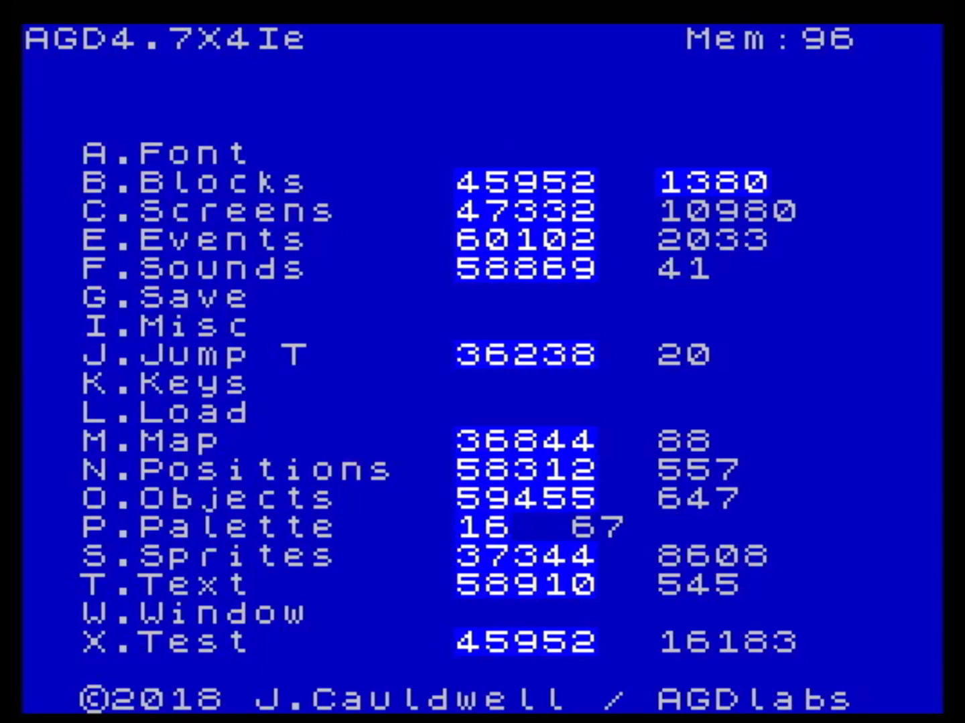
- Test-run the game with keyboard controls and take Monty over the right-hand edge into the second screen
{"action": "key", "text": "x"}
{"action": "key", "text": "1"}
{"action": "key", "text": "p"}
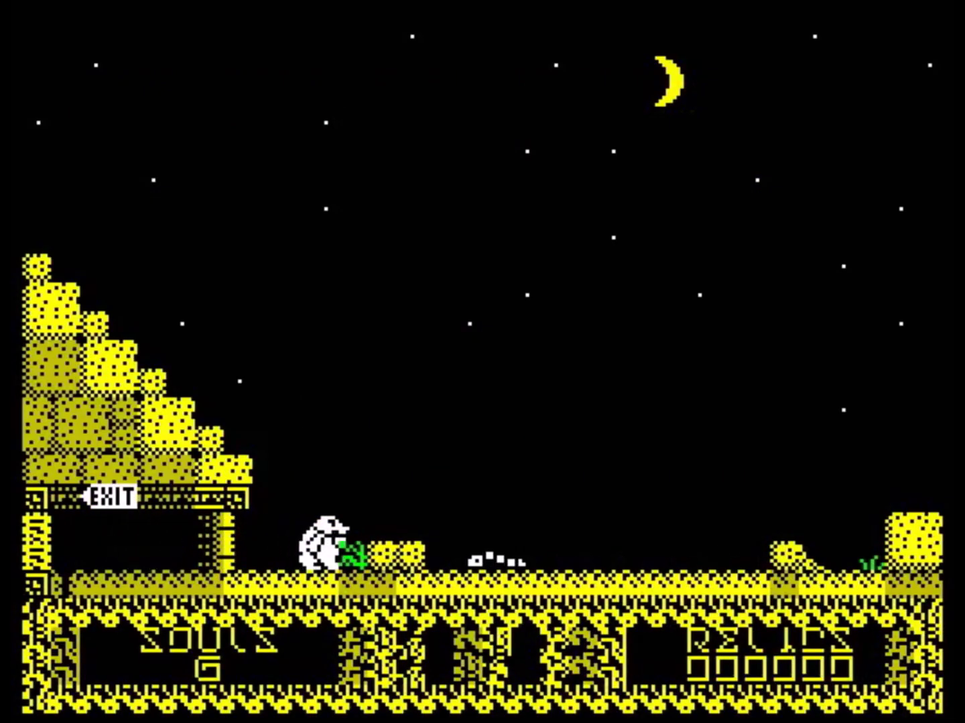
{"action": "key", "text": "q"}
{"action": "key", "text": "p"}
{"action": "key", "text": "q"}
{"action": "key", "text": "q"}
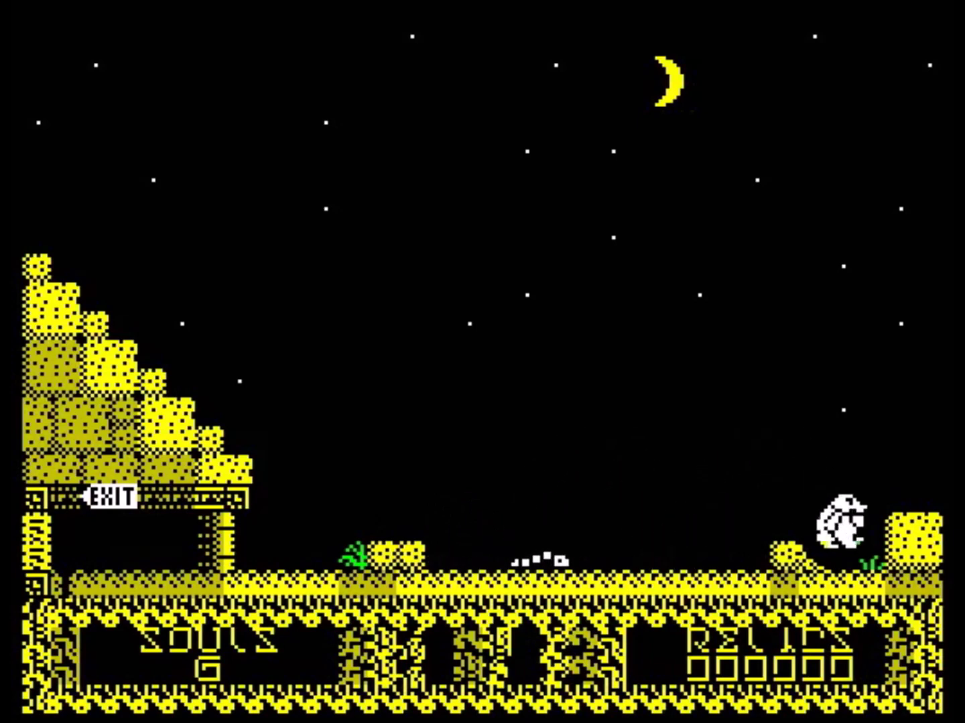
{"action": "key", "text": "q"}
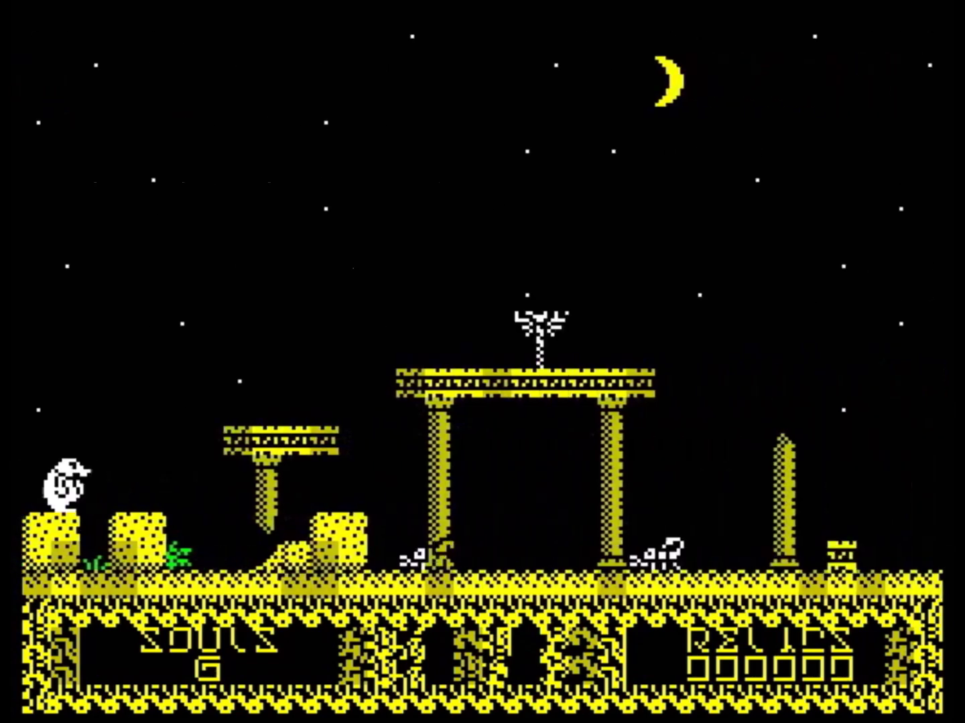
- Take Monty over the blocks and past the scorpions to the far end of the second screen and into the third
{"action": "key", "text": "p"}
{"action": "key", "text": "o"}
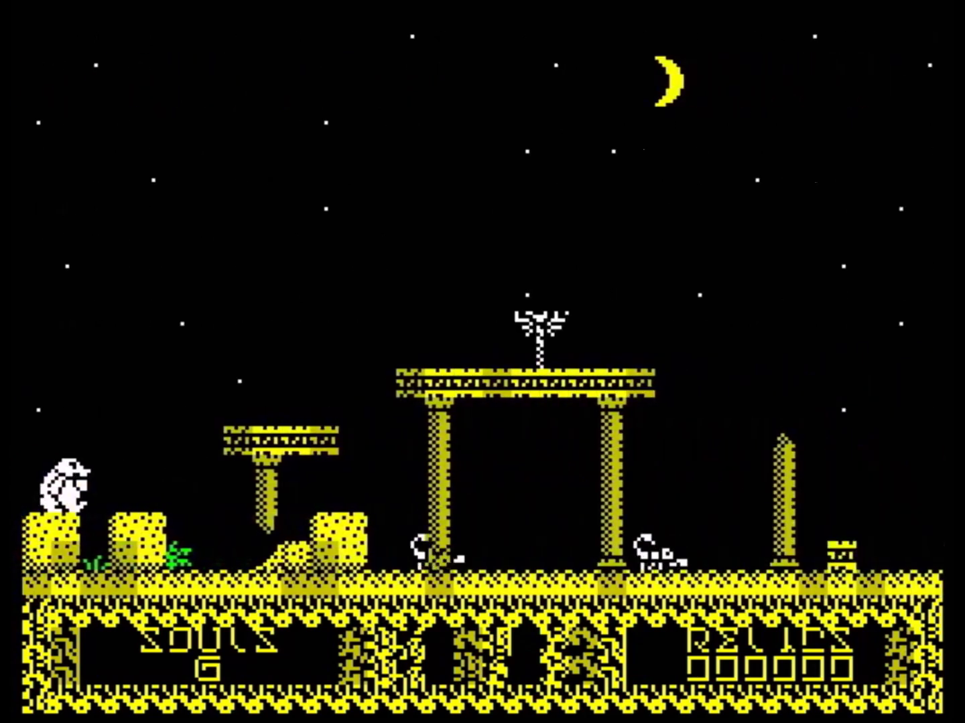
{"action": "key", "text": "p"}
{"action": "key", "text": "q"}
{"action": "key", "text": "p"}
{"action": "key", "text": "o"}
{"action": "key", "text": "p"}
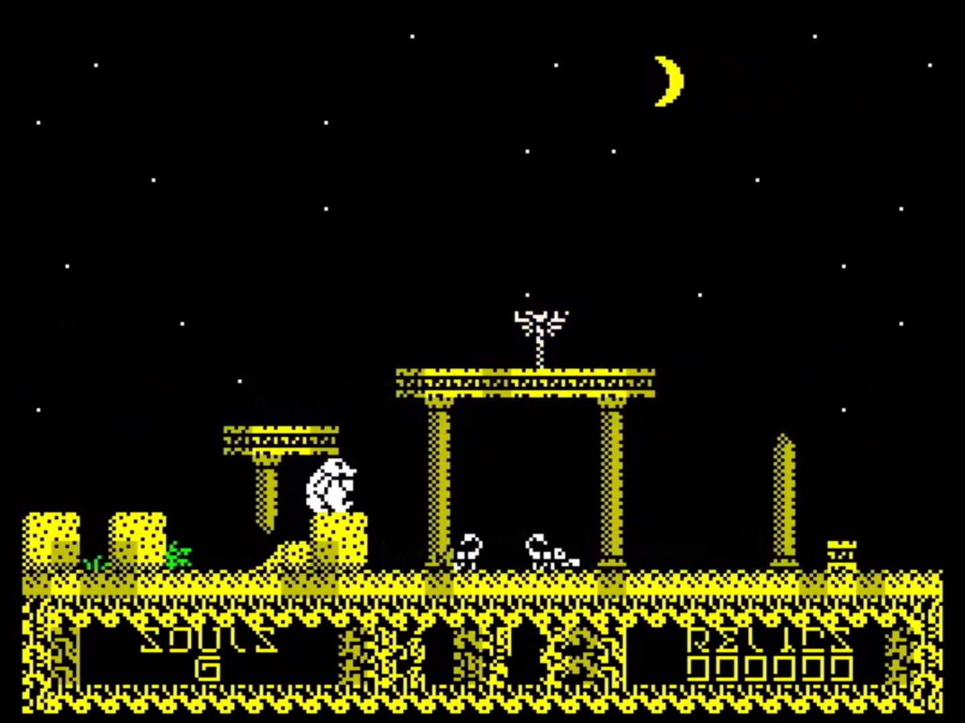
{"action": "key", "text": "p"}
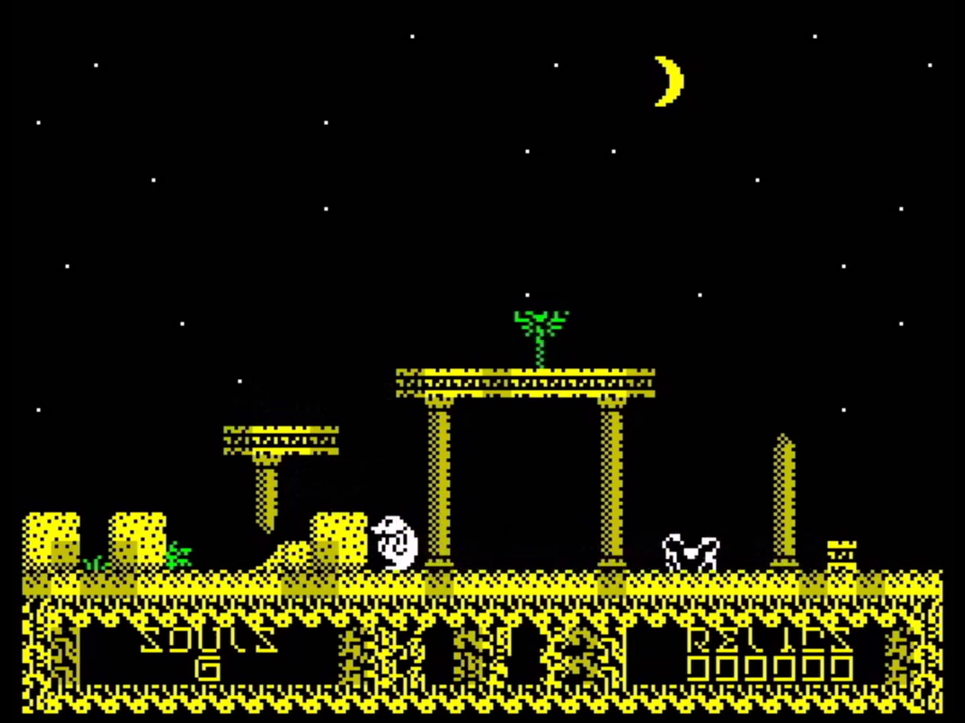
{"action": "key", "text": "q"}
{"action": "key", "text": "p"}
{"action": "key", "text": "q"}
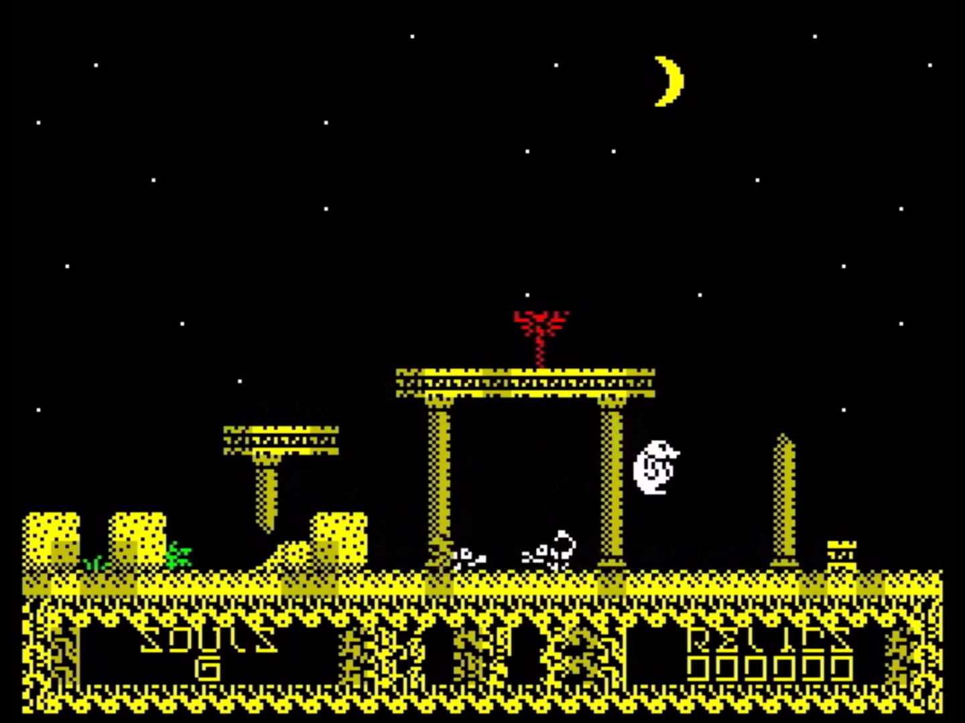
{"action": "key", "text": "q"}
{"action": "key", "text": "p"}
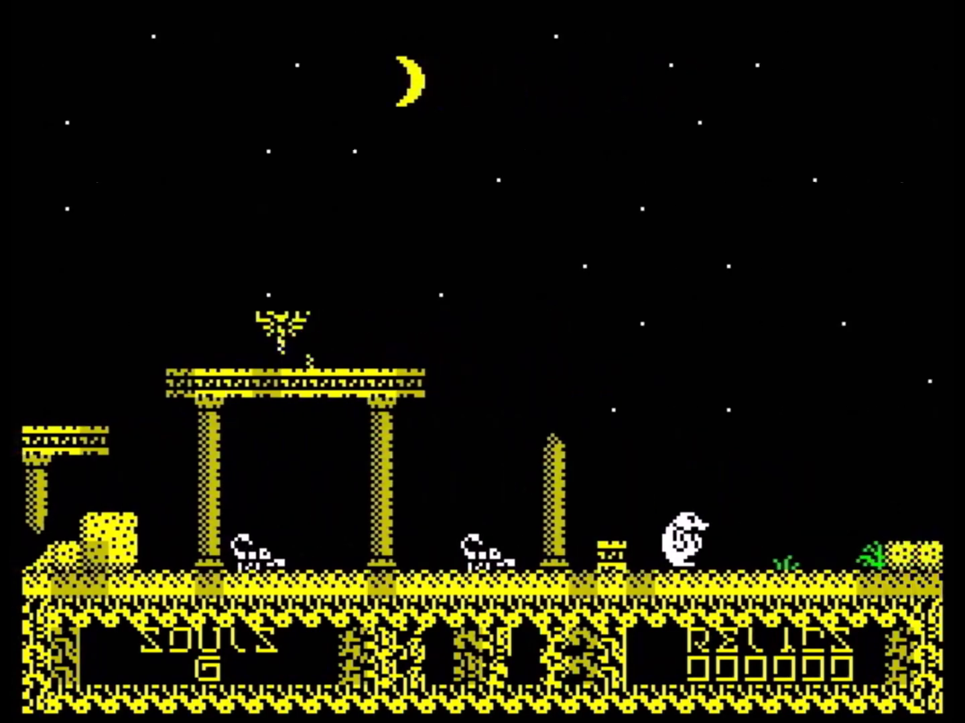
{"action": "key", "text": "p"}
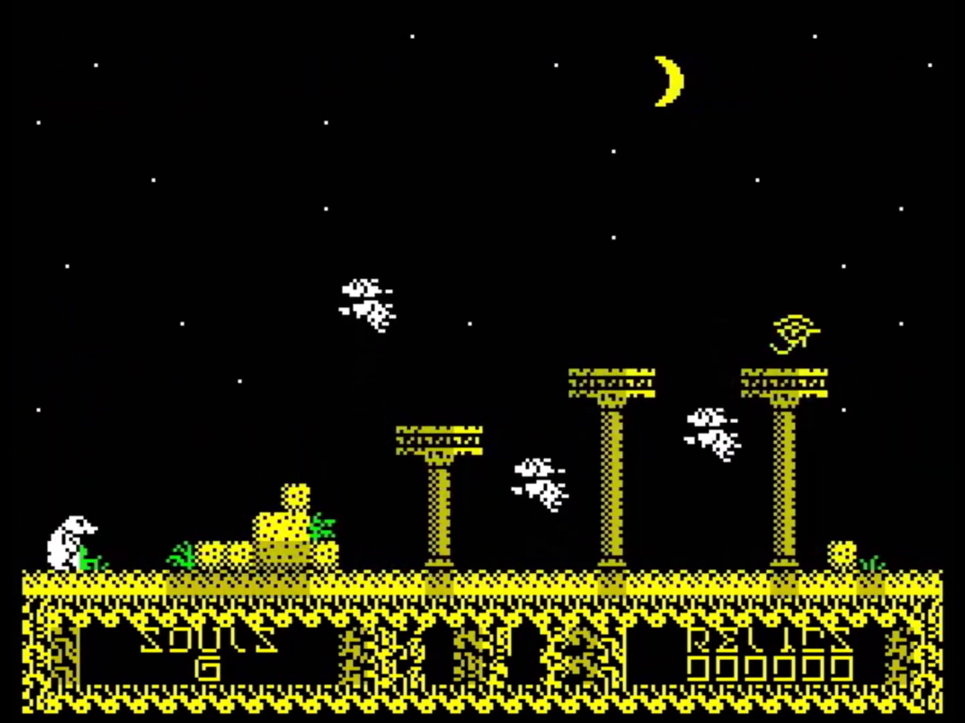
- Walk Monty back and forth between the third and second screens to check the scrolling transition in both directions
{"action": "key", "text": "o"}
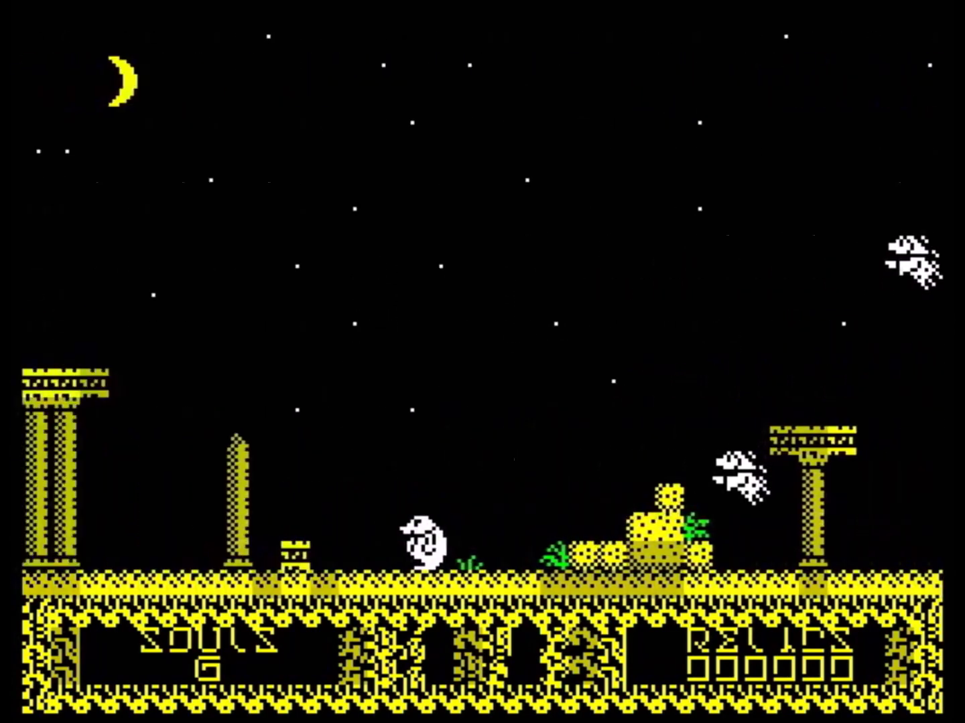
{"action": "key", "text": "o"}
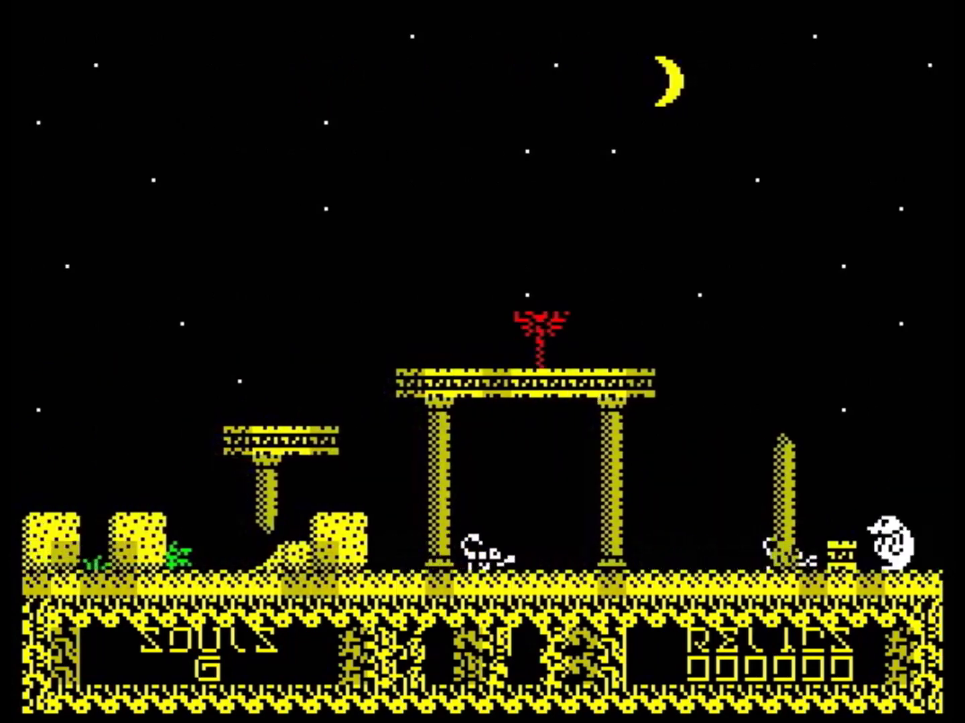
{"action": "key", "text": "o"}
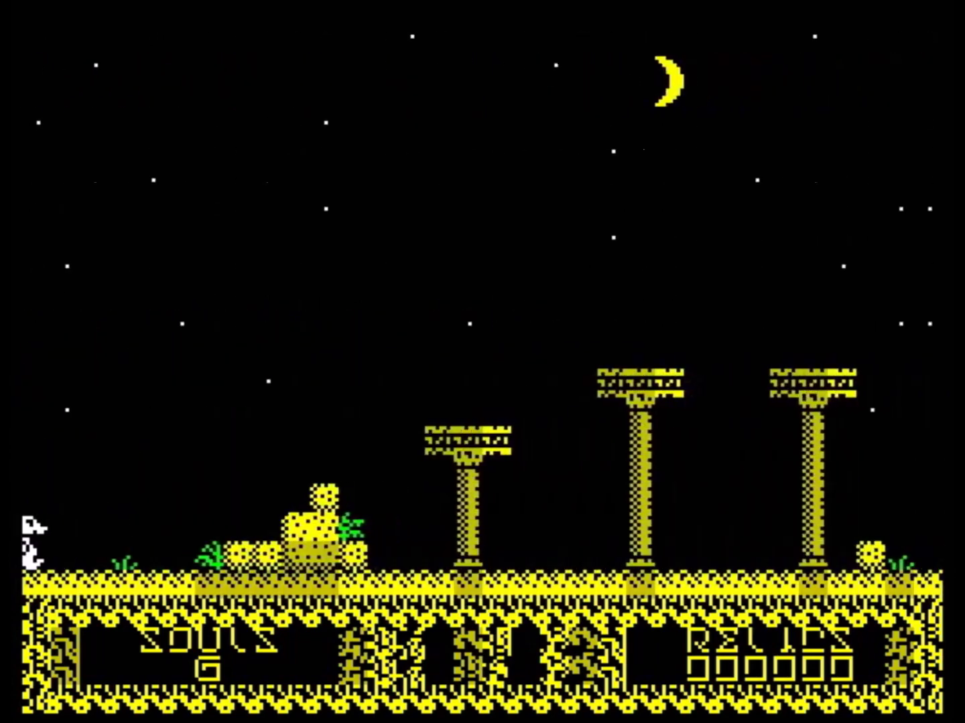